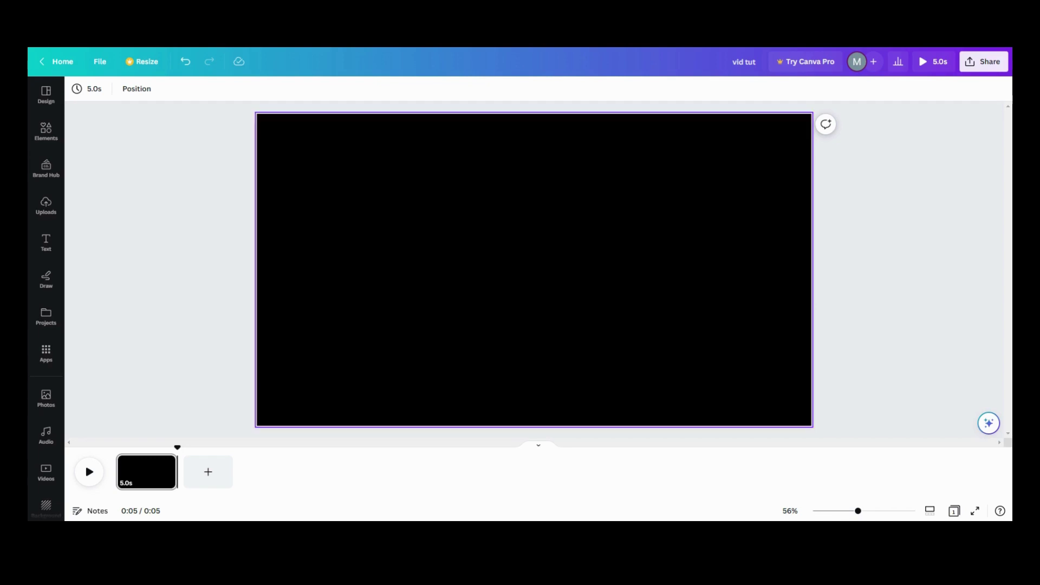
Switch the slide's background colour from black to white.
{"action": "left_click", "coordinate": [284, 178]}
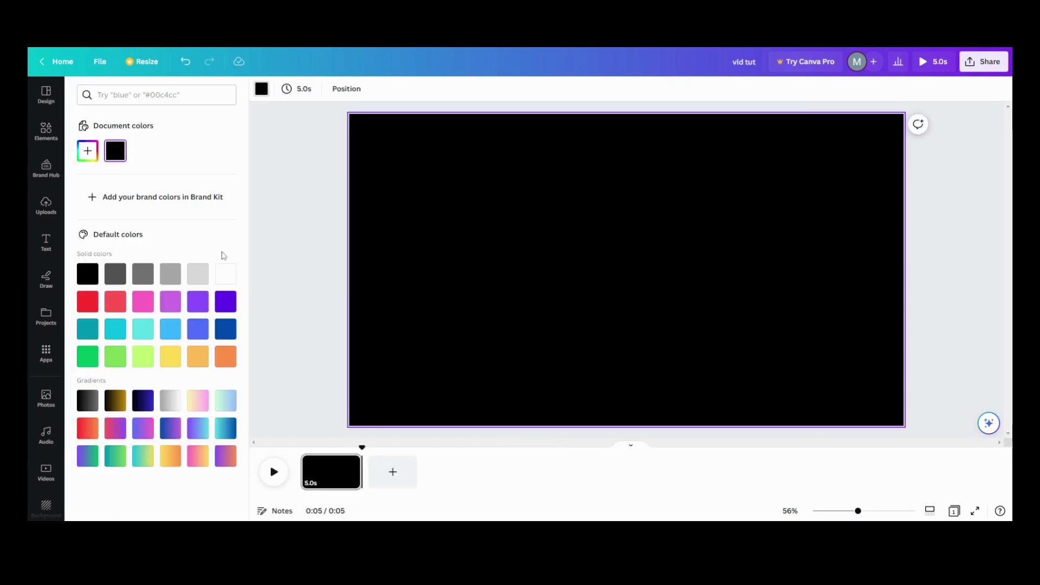
{"action": "left_click", "coordinate": [225, 274]}
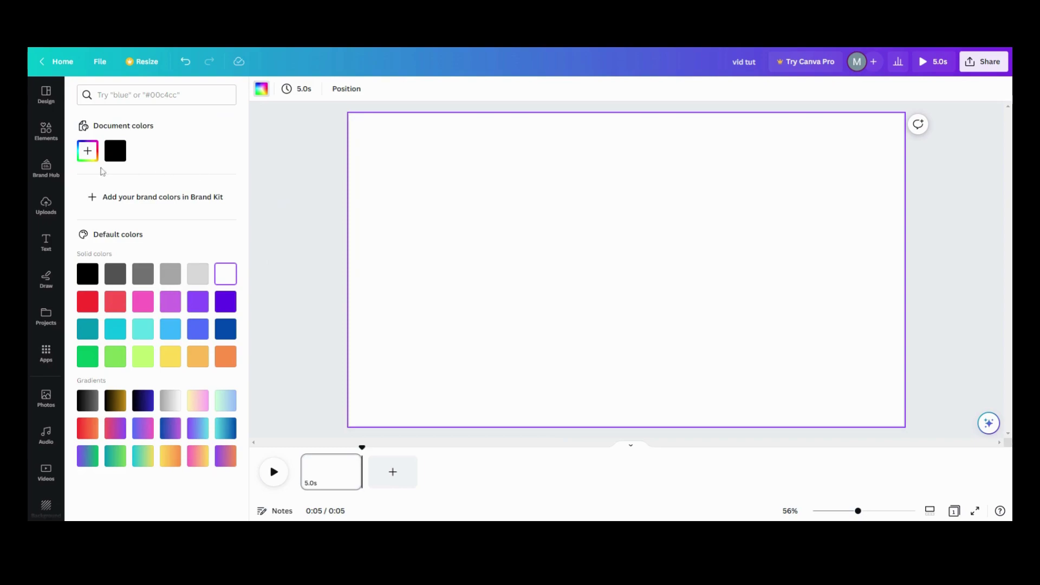
Add the Spirit Night text template and ungroup it into separate text boxes.
{"action": "left_click", "coordinate": [46, 241]}
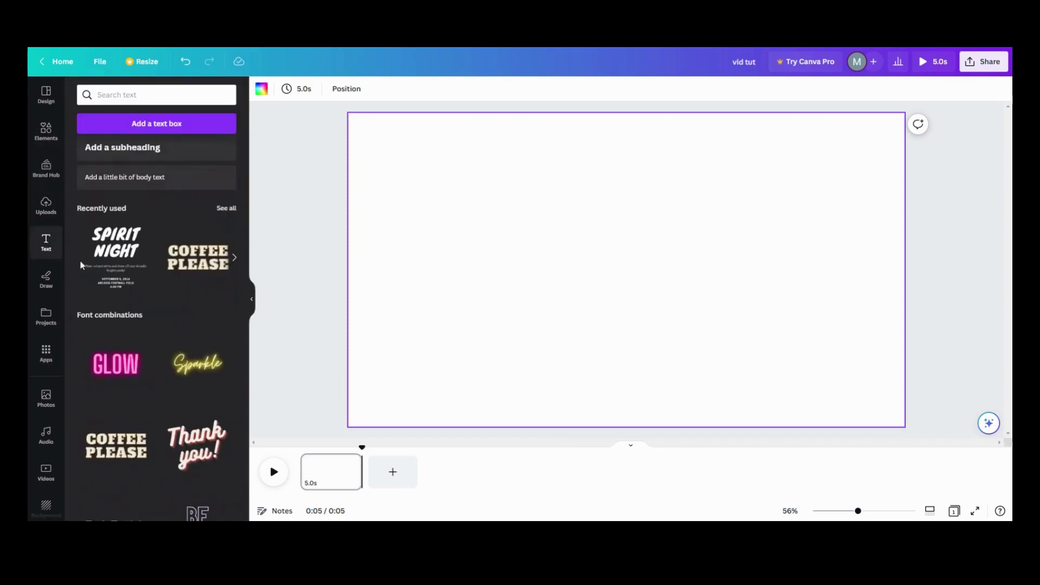
{"action": "left_click", "coordinate": [110, 262]}
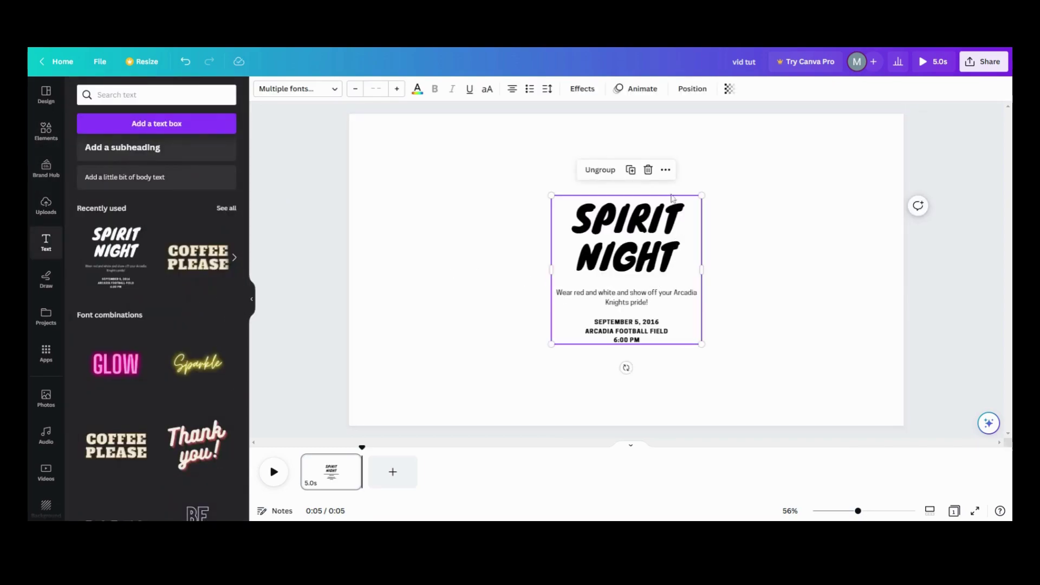
{"action": "left_click", "coordinate": [591, 174]}
{"action": "left_click", "coordinate": [748, 291]}
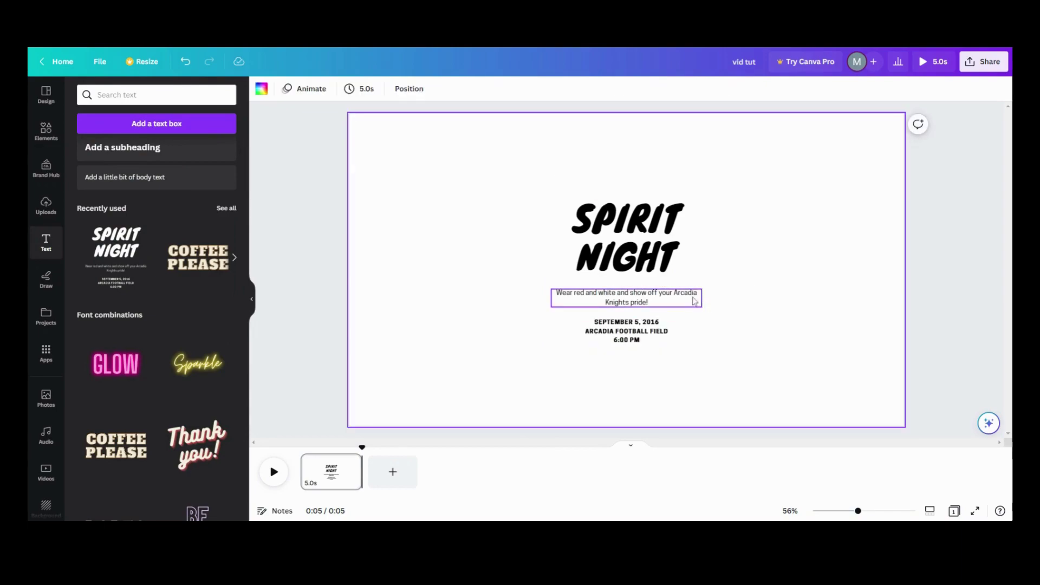
Delete the 'Wear red and white' body text and the date text box.
{"action": "left_click", "coordinate": [695, 301]}
{"action": "left_click", "coordinate": [627, 264]}
{"action": "left_click", "coordinate": [646, 337]}
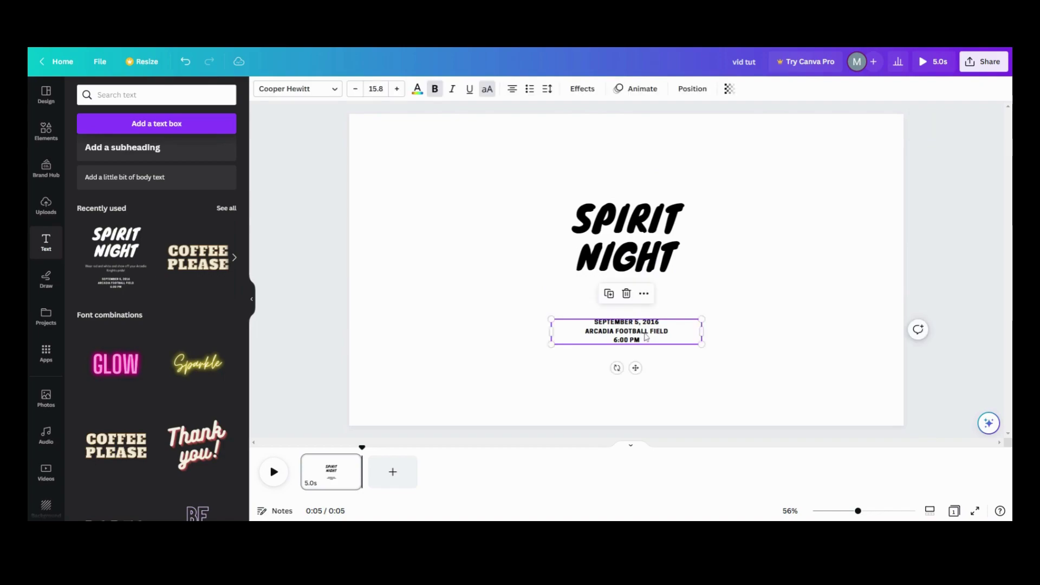
{"action": "left_click", "coordinate": [626, 294]}
Replace the SPIRIT NIGHT heading with 'HELLO' and duplicate it.
{"action": "left_click", "coordinate": [628, 254]}
{"action": "left_click", "coordinate": [629, 261]}
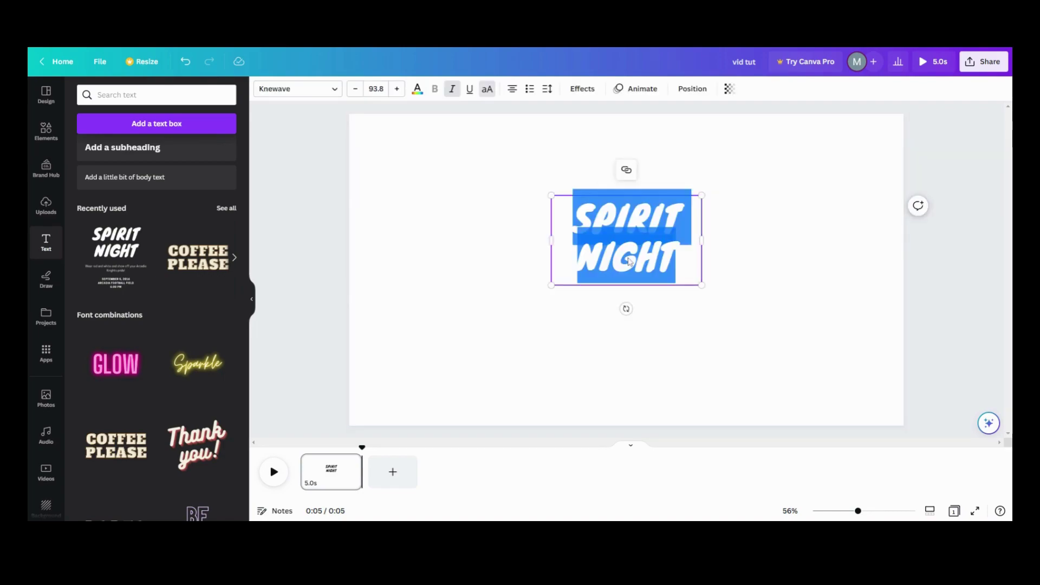
{"action": "type", "text": "HE"}
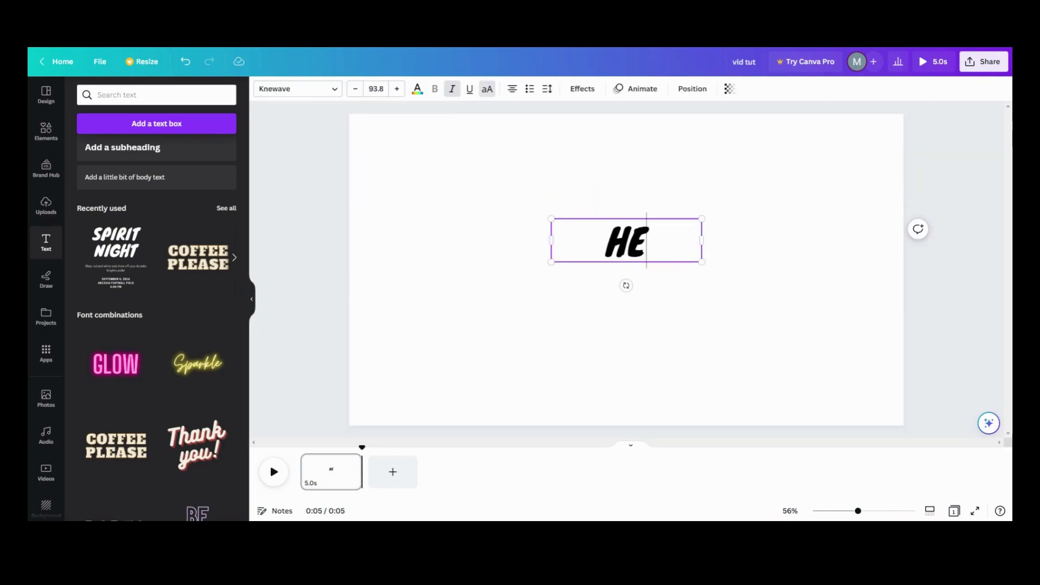
{"action": "type", "text": "LLO"}
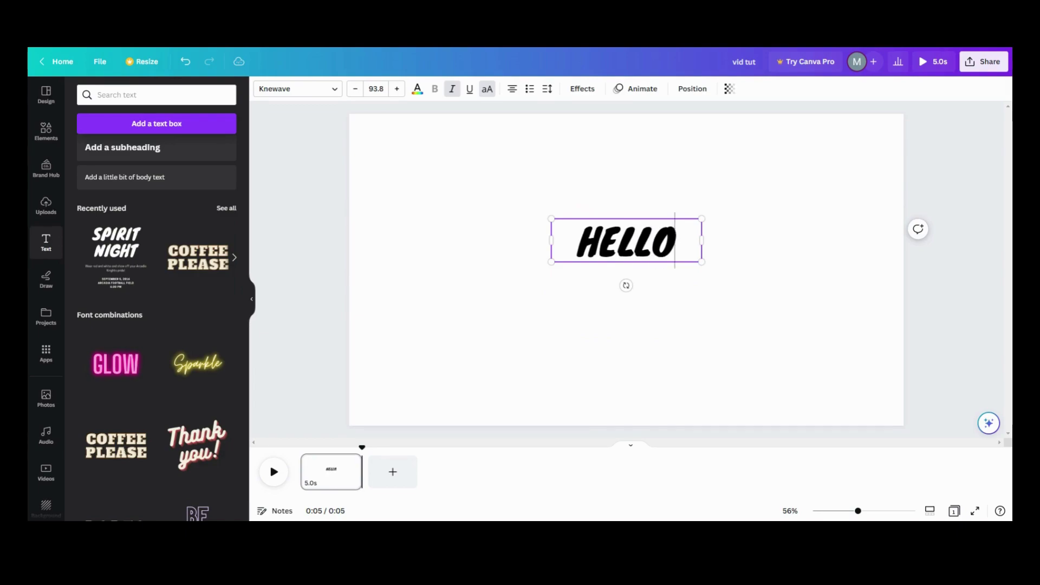
{"action": "left_click", "coordinate": [608, 294]}
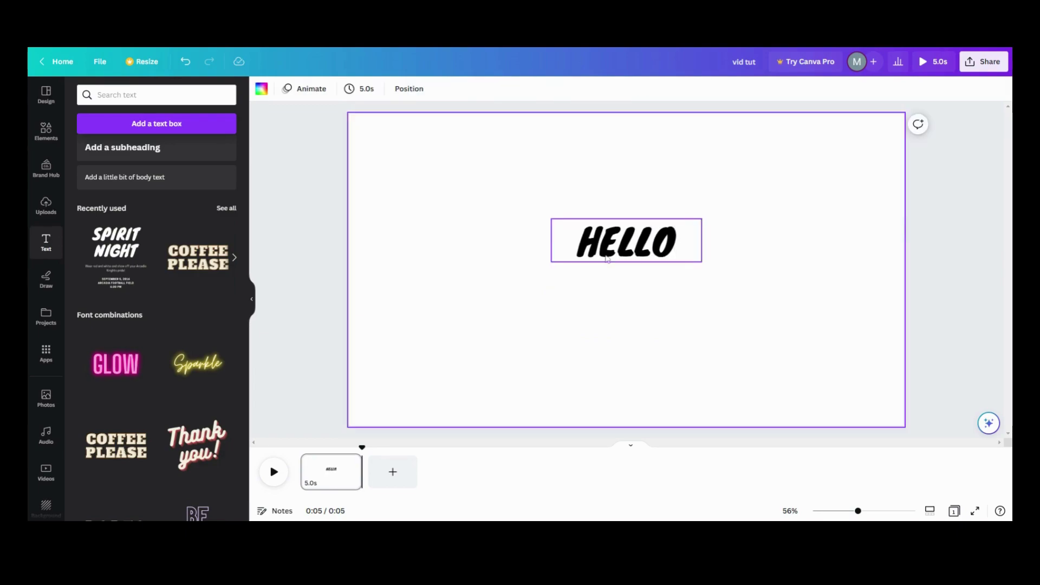
{"action": "left_click", "coordinate": [609, 252]}
{"action": "left_click", "coordinate": [609, 194]}
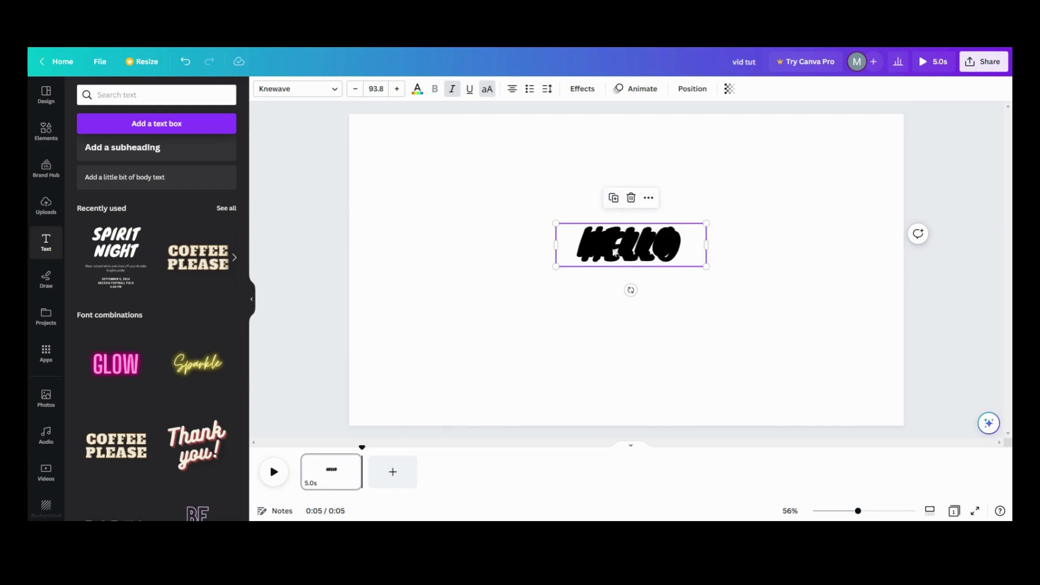
Move the HELLO copy below, retype it as 'GOOD BYE', and open Elements.
{"action": "left_click_drag", "start_coordinate": [615, 250], "coordinate": [614, 279]}
{"action": "double_click", "coordinate": [614, 279]}
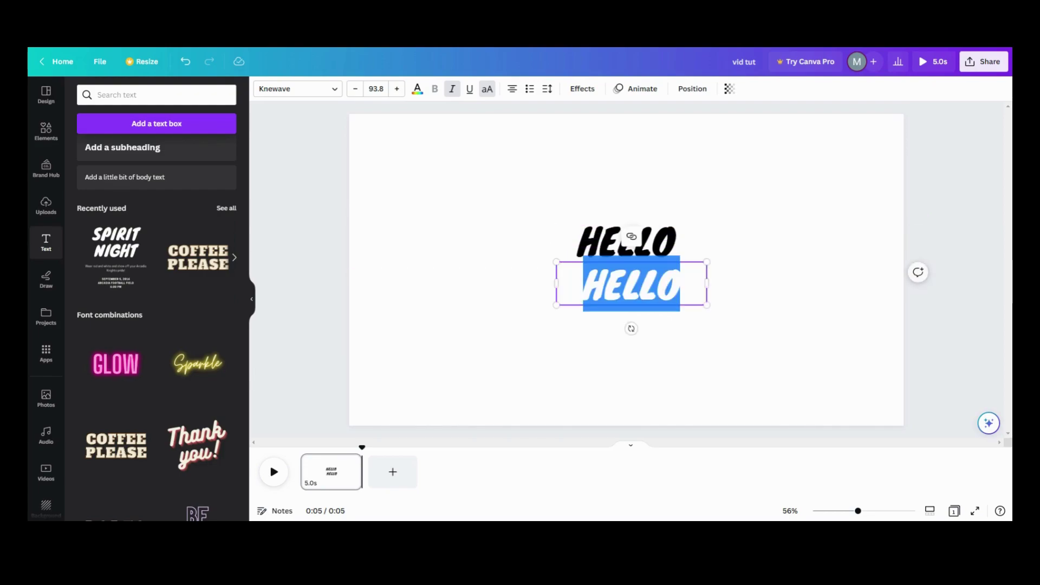
{"action": "type", "text": "GOO"}
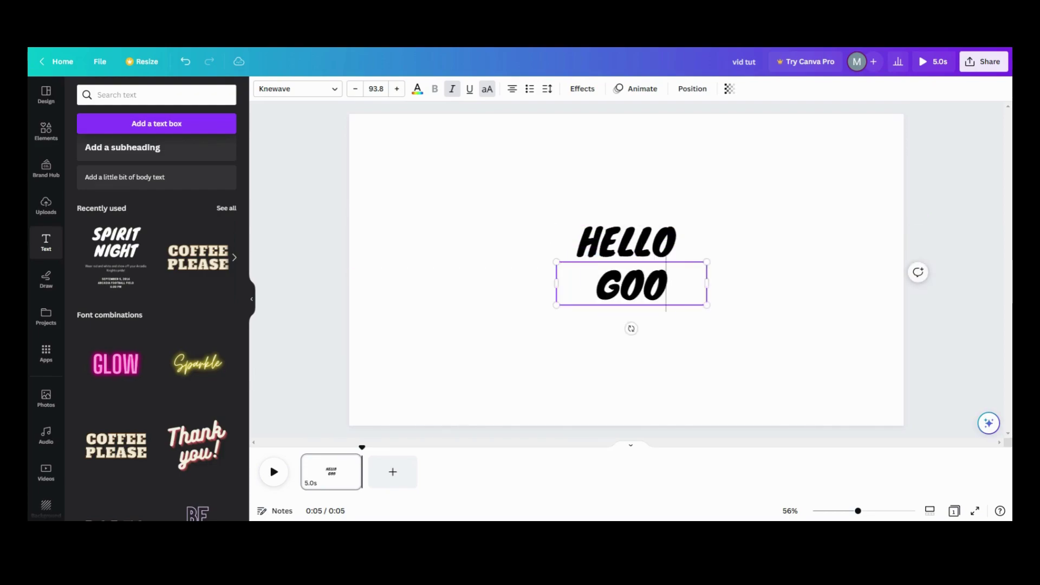
{"action": "type", "text": "D BUY"}
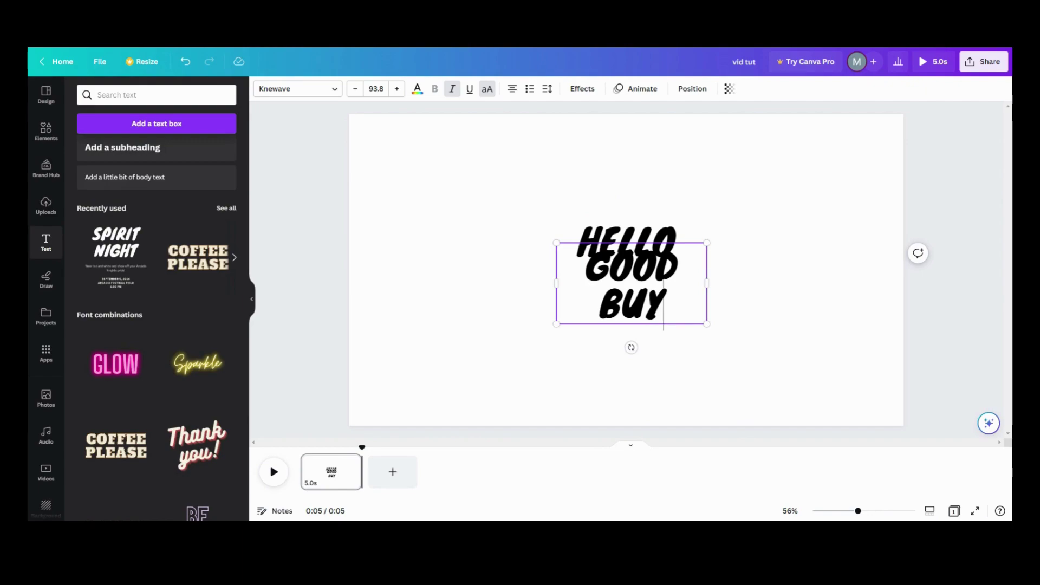
{"action": "key", "text": "shift+Left"}
{"action": "key", "text": "shift+Left"}
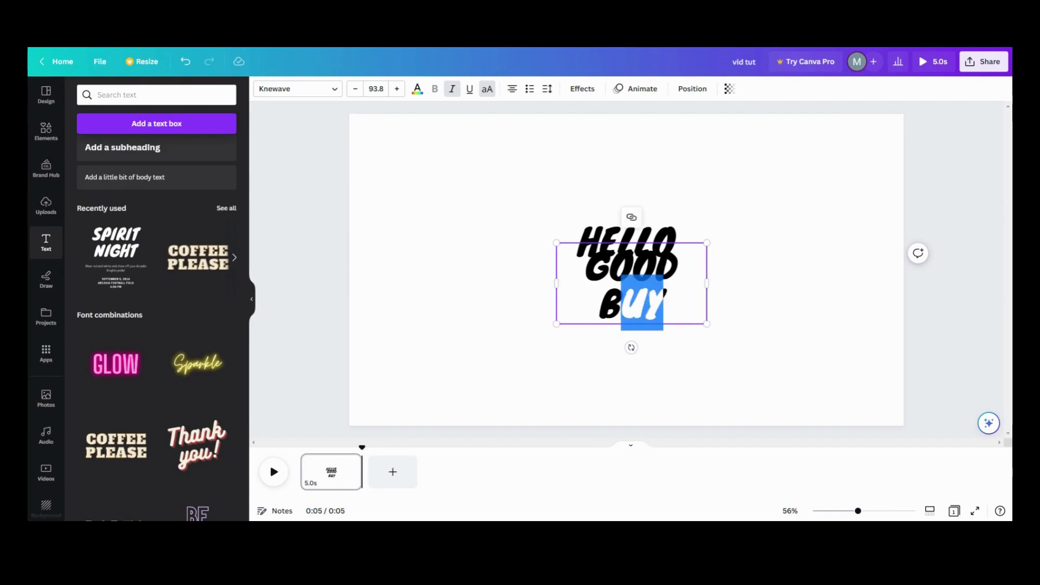
{"action": "type", "text": "YE"}
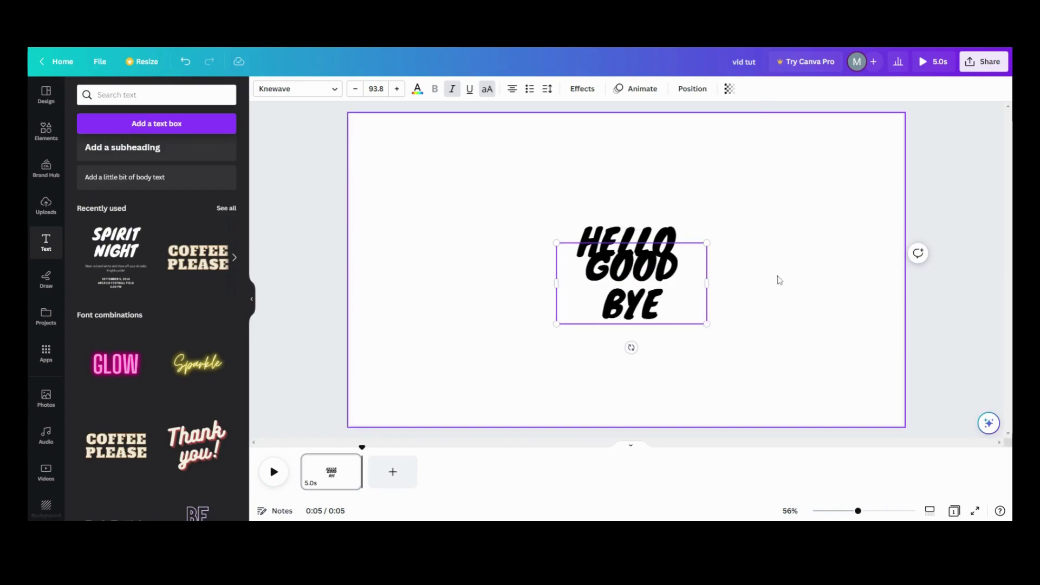
{"action": "left_click_drag", "start_coordinate": [658, 302], "coordinate": [653, 320]}
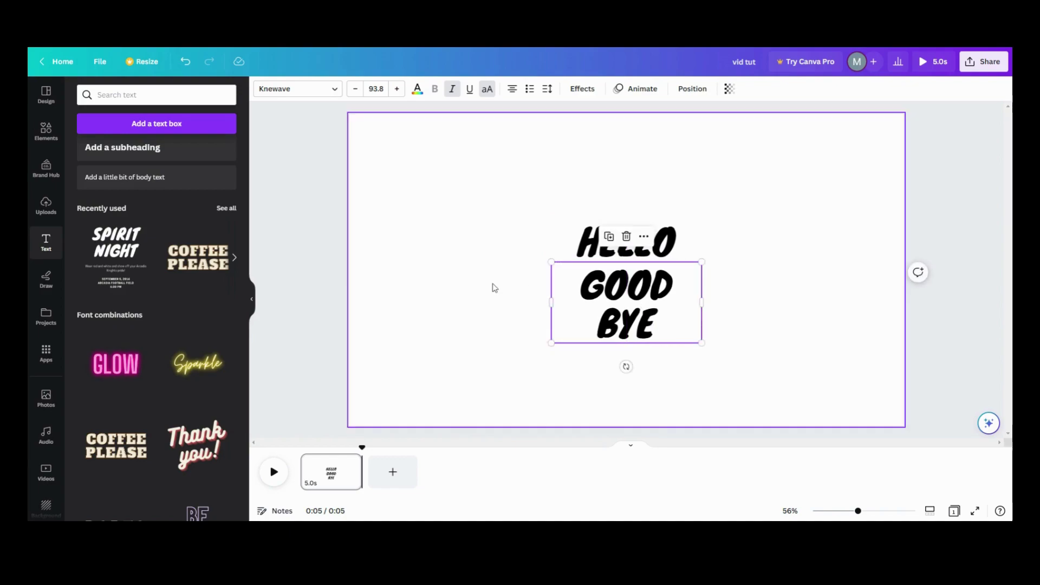
{"action": "left_click", "coordinate": [52, 142]}
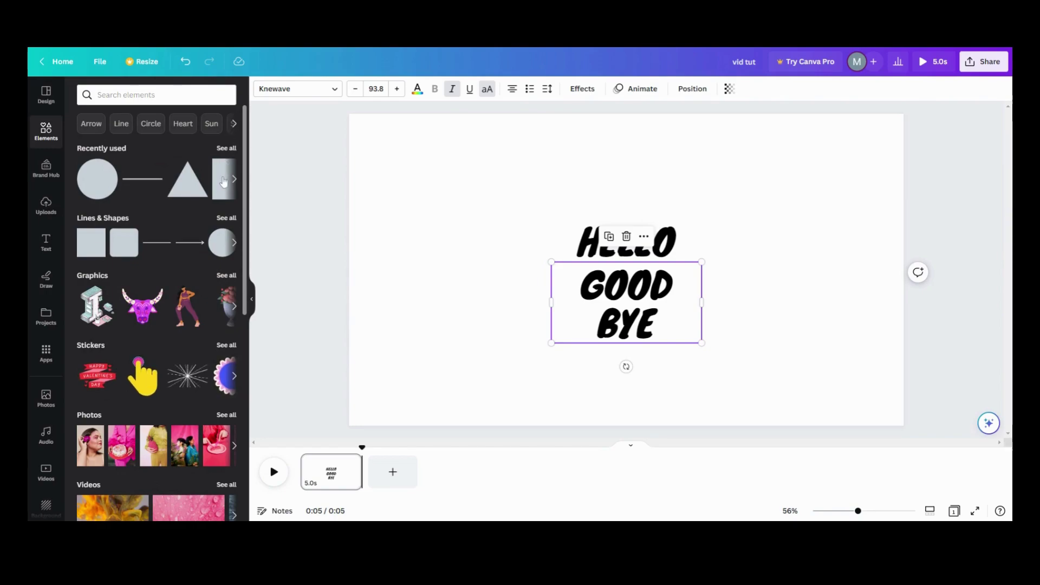
Add a black square from Recently used elements and place it left of the headings.
{"action": "left_click", "coordinate": [234, 179]}
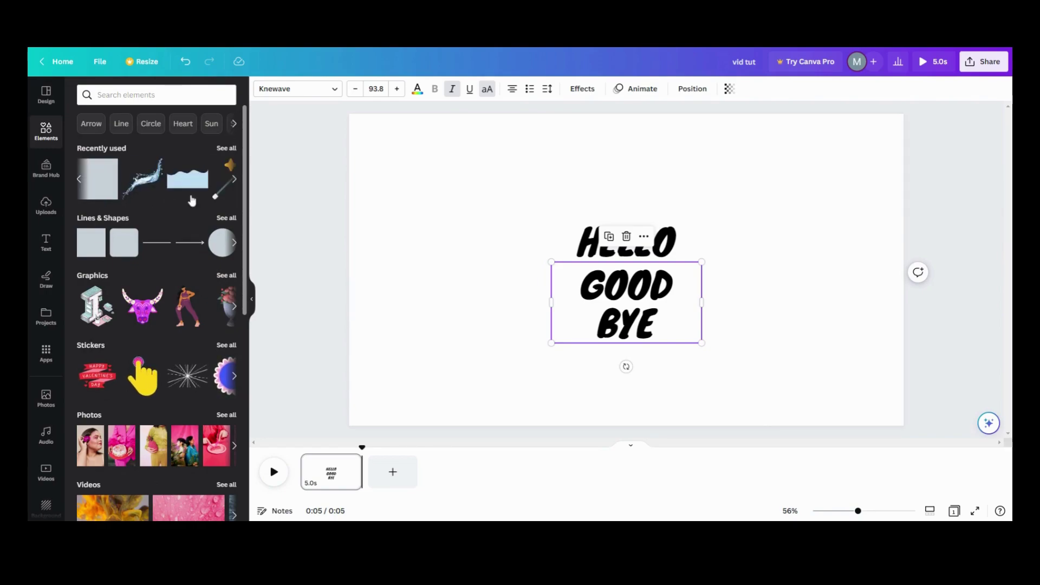
{"action": "left_click", "coordinate": [109, 166]}
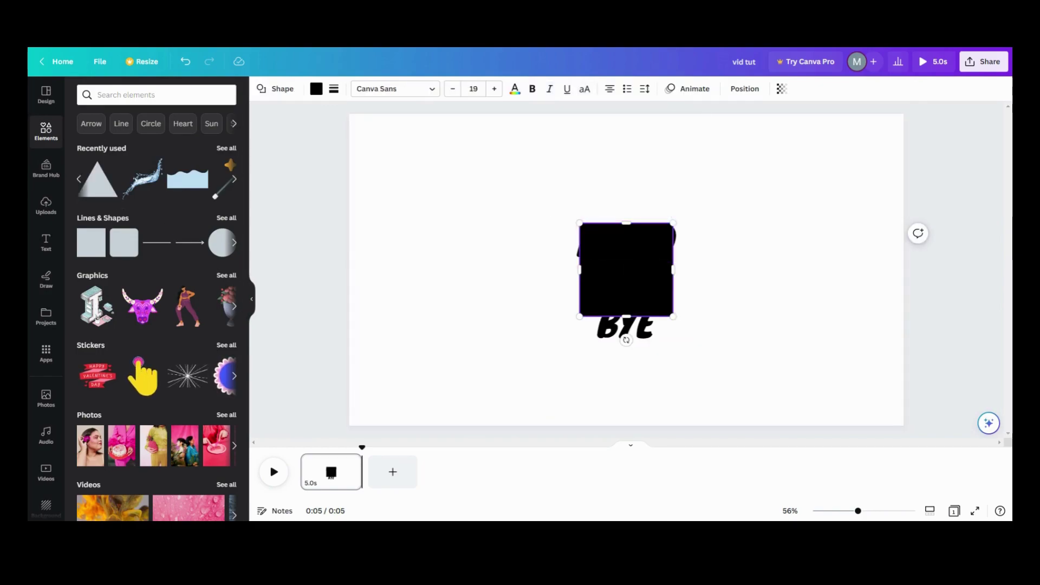
{"action": "left_click", "coordinate": [623, 327]}
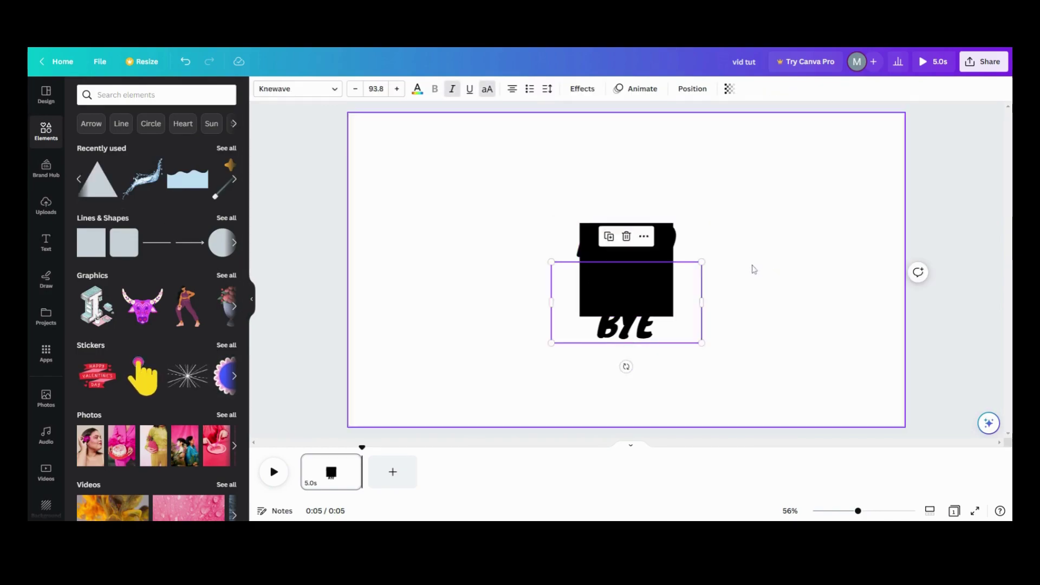
{"action": "left_click", "coordinate": [751, 269]}
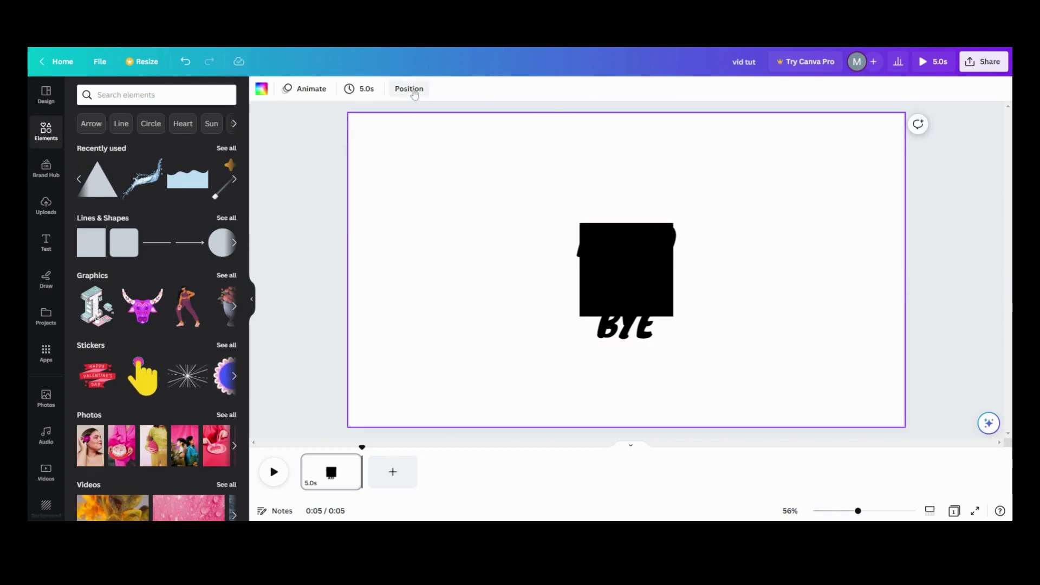
{"action": "left_click", "coordinate": [411, 90]}
{"action": "left_click", "coordinate": [227, 220]}
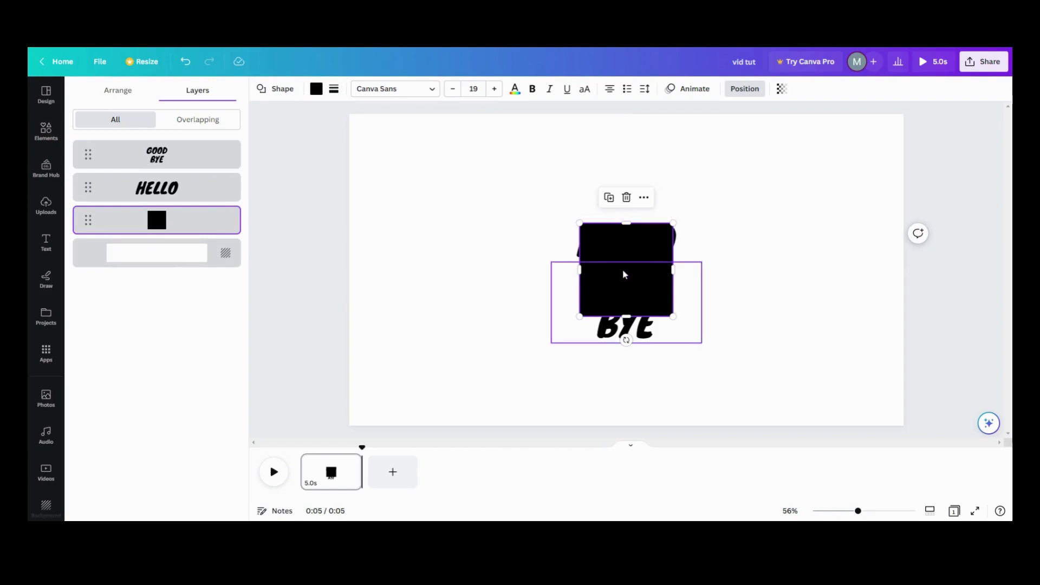
{"action": "left_click_drag", "start_coordinate": [623, 256], "coordinate": [566, 308]}
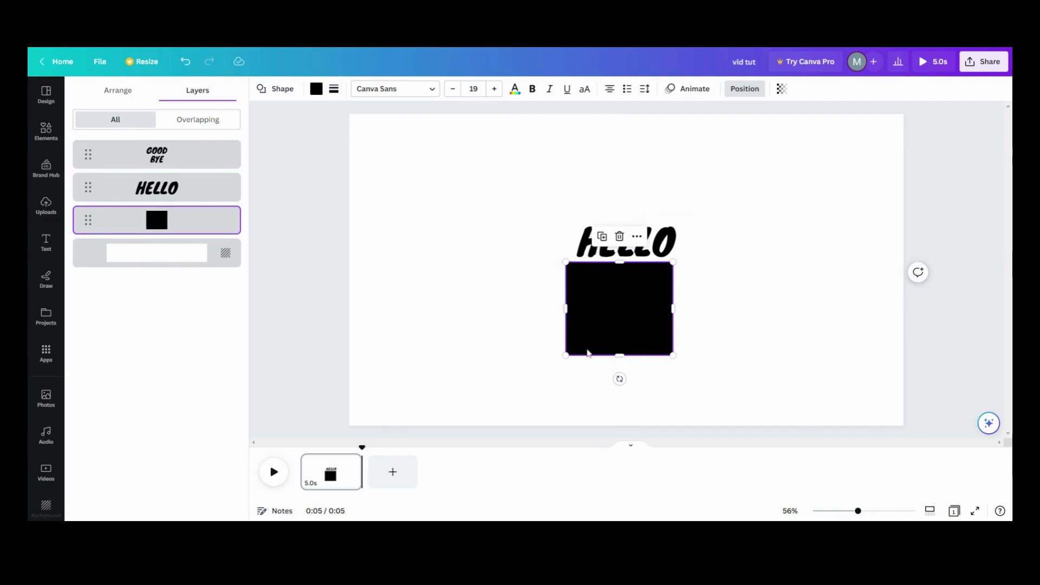
{"action": "left_click_drag", "start_coordinate": [593, 345], "coordinate": [466, 347]}
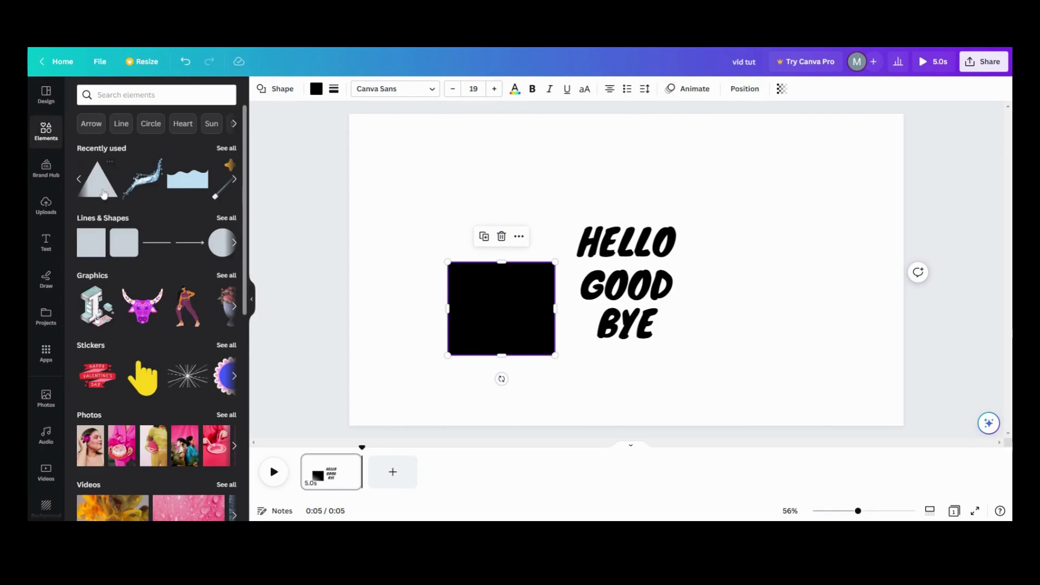
Add a triangle shape and fill it black.
{"action": "left_click", "coordinate": [105, 193]}
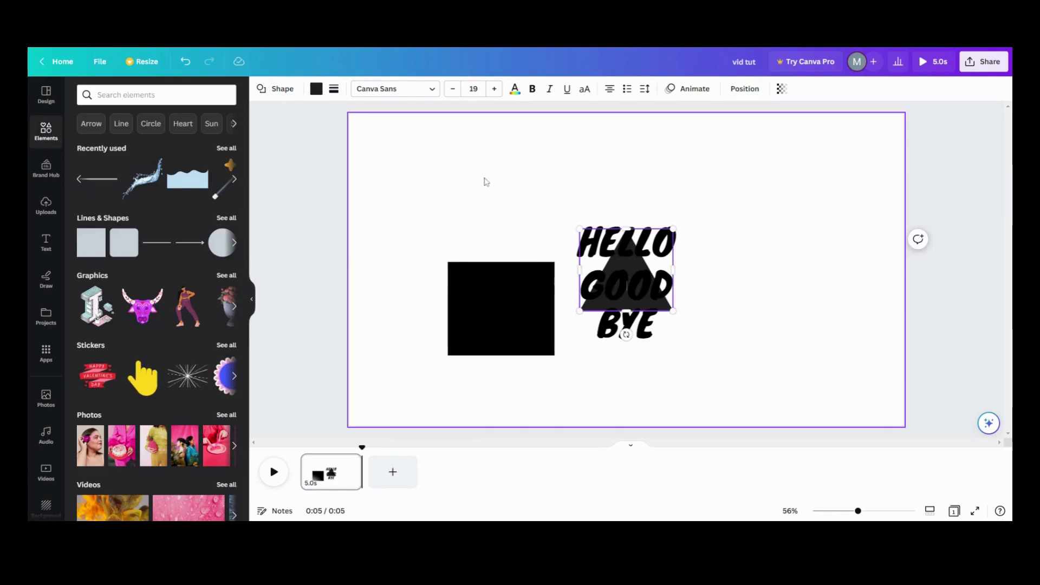
{"action": "left_click", "coordinate": [316, 88]}
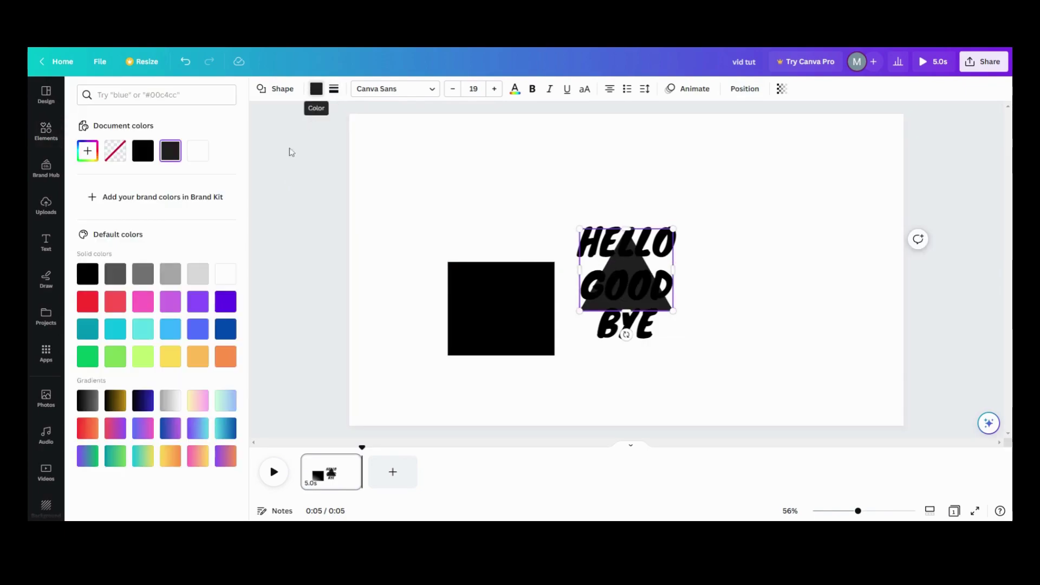
{"action": "left_click", "coordinate": [87, 273]}
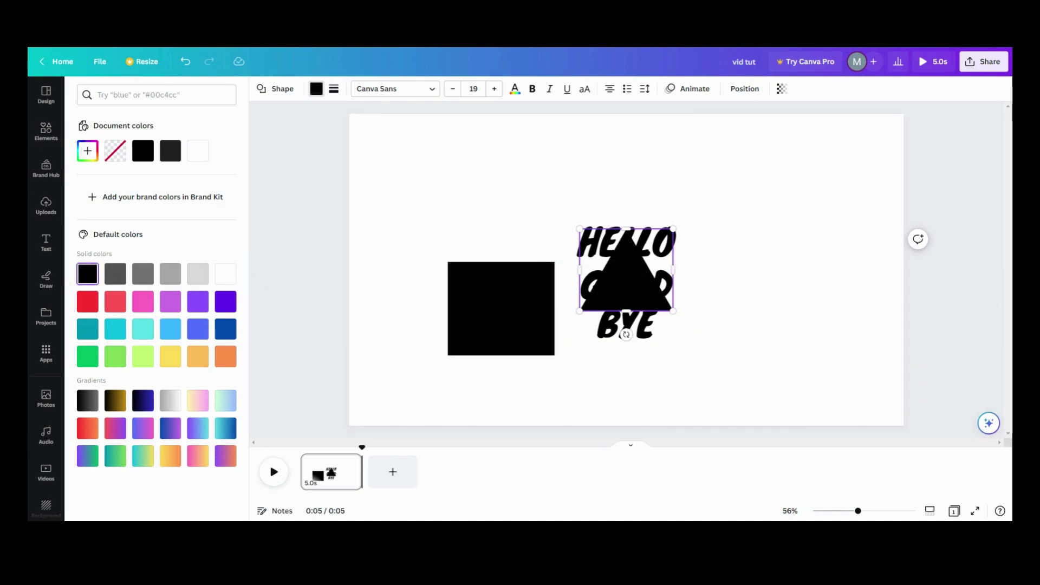
{"action": "left_click", "coordinate": [714, 263]}
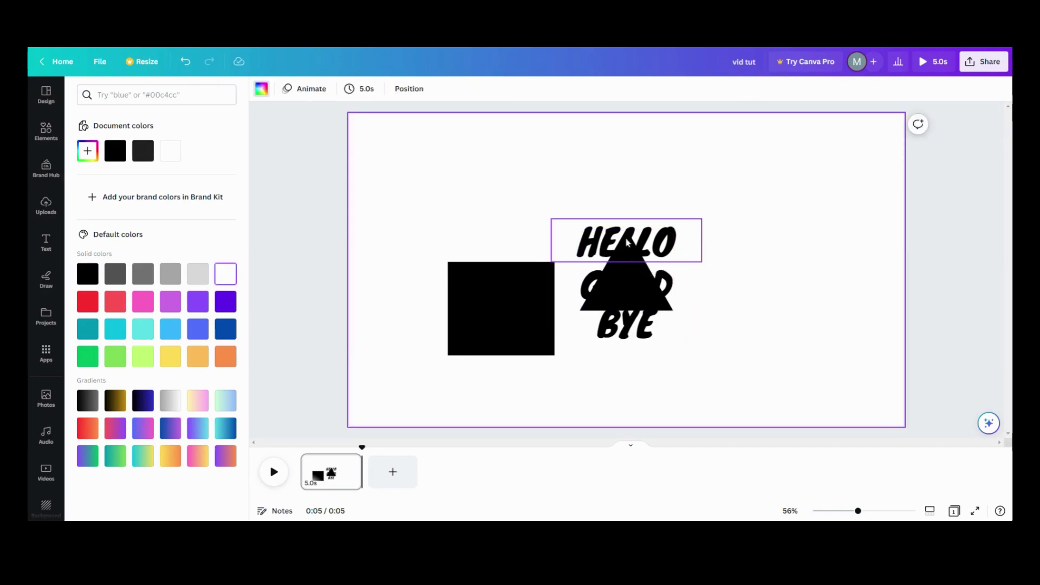
Place the triangle on the square's right edge and stretch it to the square's height.
{"action": "left_click", "coordinate": [409, 88]}
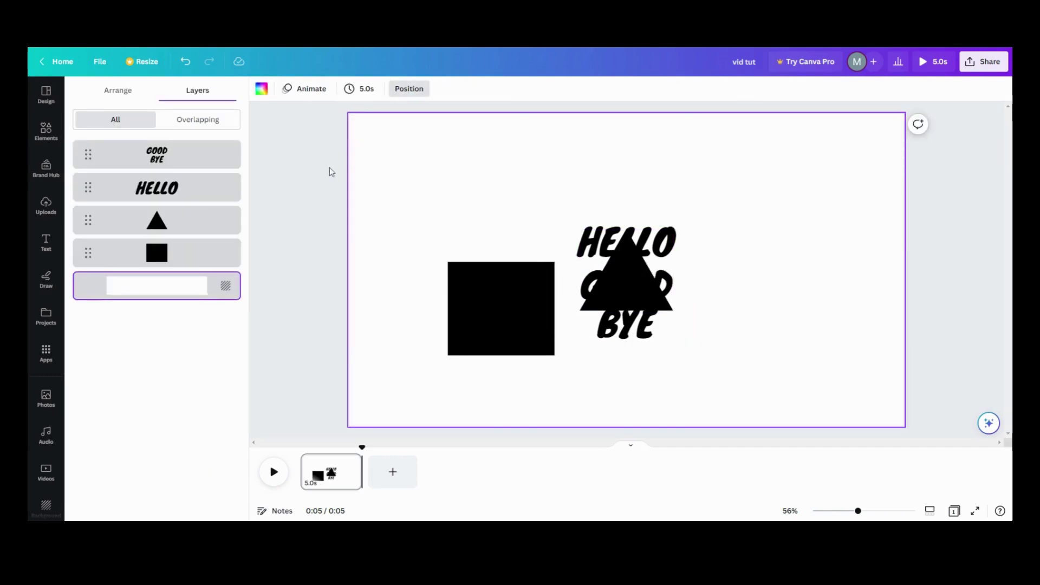
{"action": "left_click", "coordinate": [213, 220]}
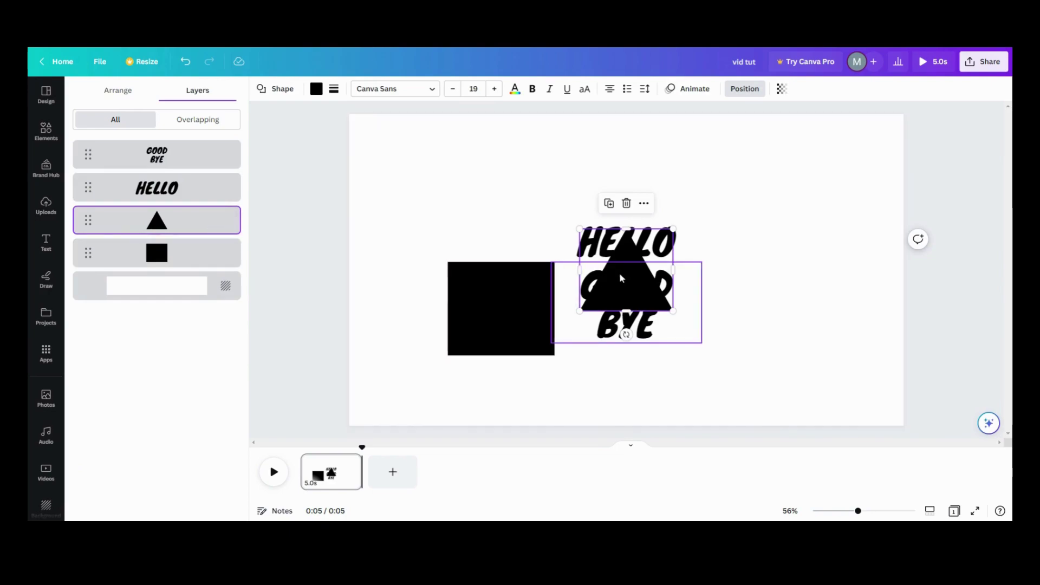
{"action": "left_click_drag", "start_coordinate": [618, 270], "coordinate": [548, 297]}
{"action": "left_click_drag", "start_coordinate": [555, 343], "coordinate": [553, 356]}
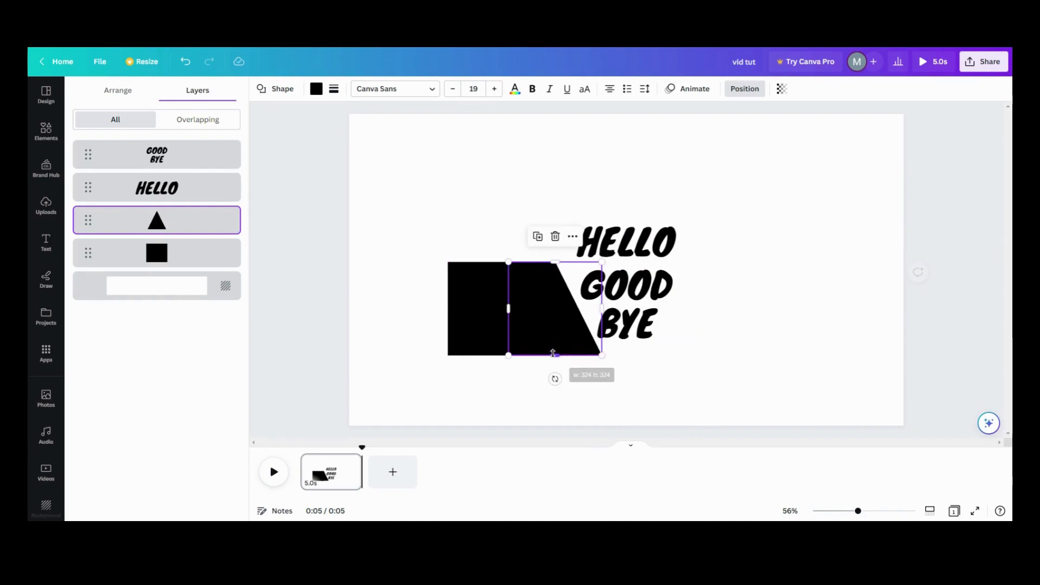
{"action": "left_click", "coordinate": [439, 265]}
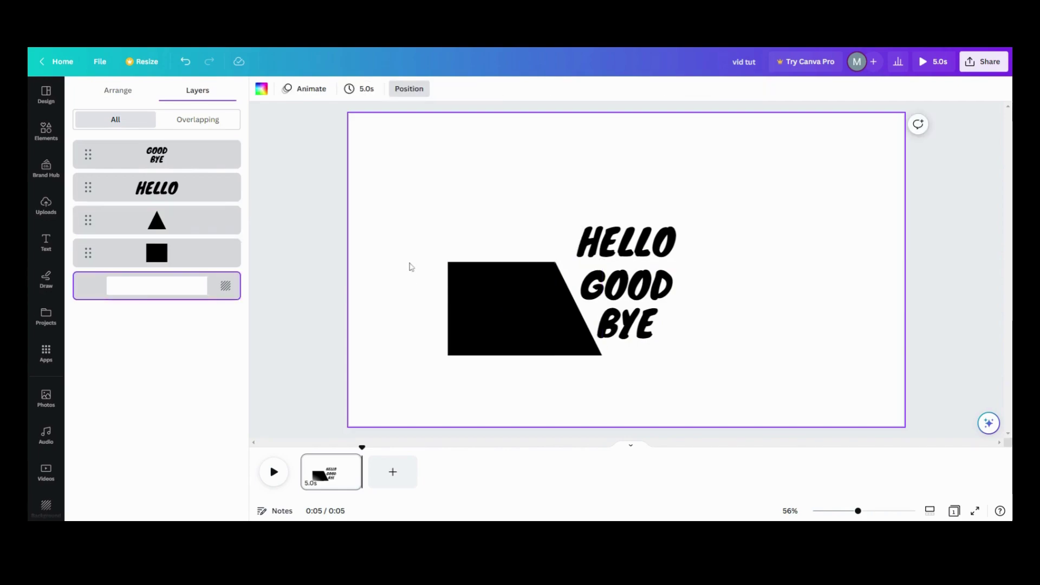
{"action": "key", "text": "Escape"}
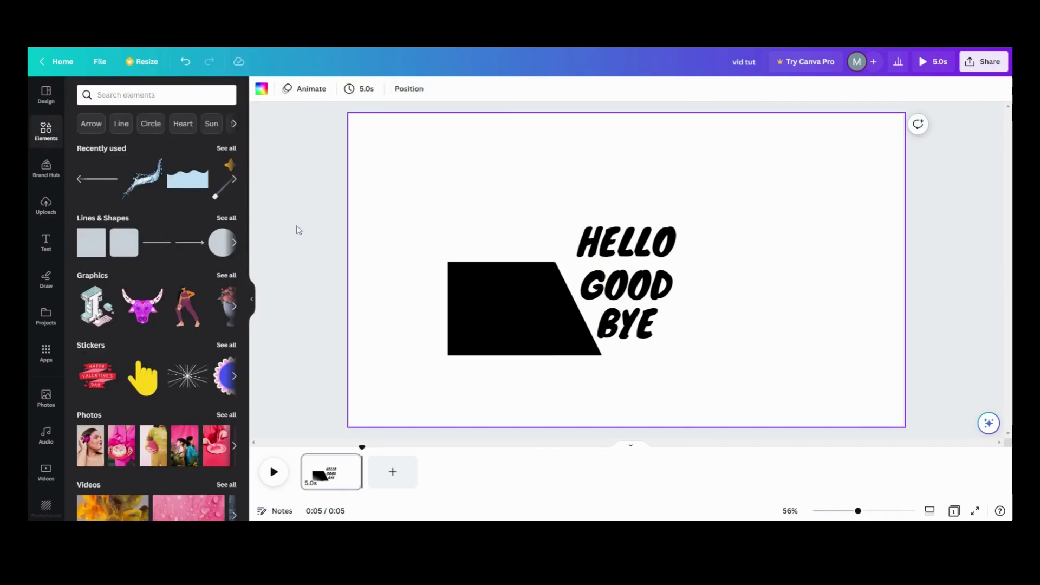
Add a straight line with line weight 15 in aqua blue.
{"action": "left_click", "coordinate": [108, 182]}
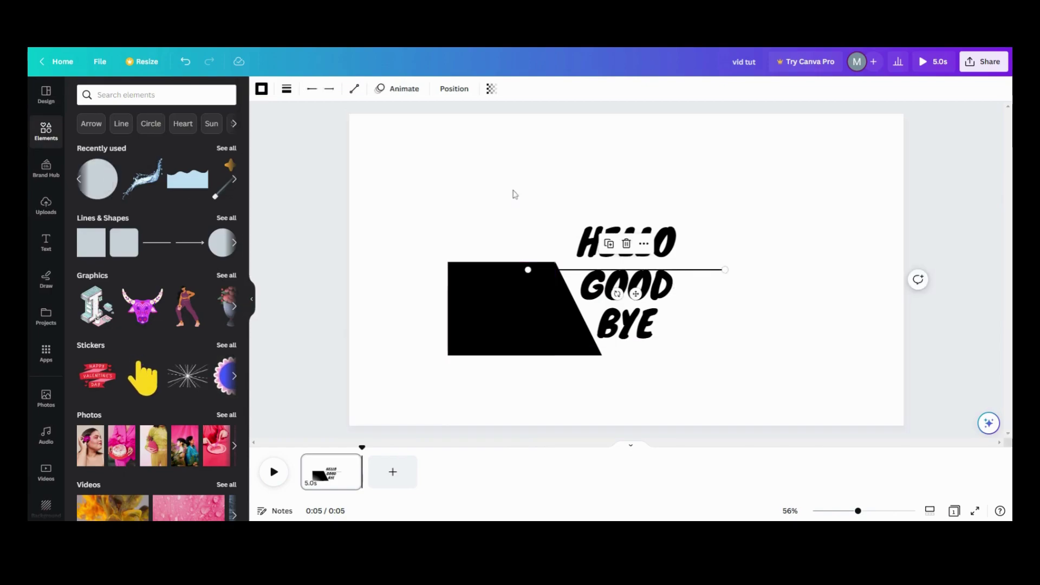
{"action": "left_click", "coordinate": [286, 89]}
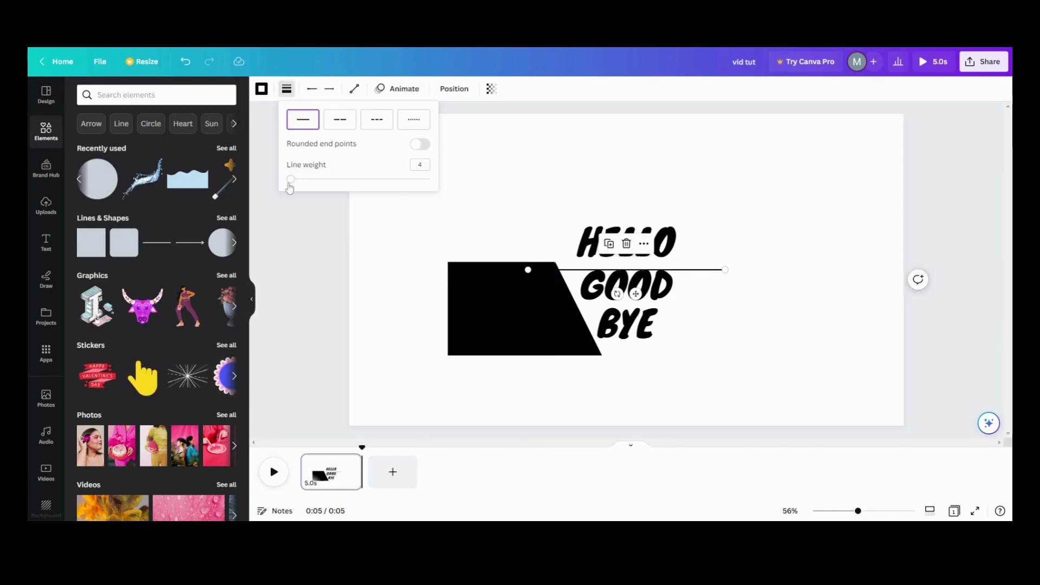
{"action": "left_click_drag", "start_coordinate": [291, 186], "coordinate": [308, 189]}
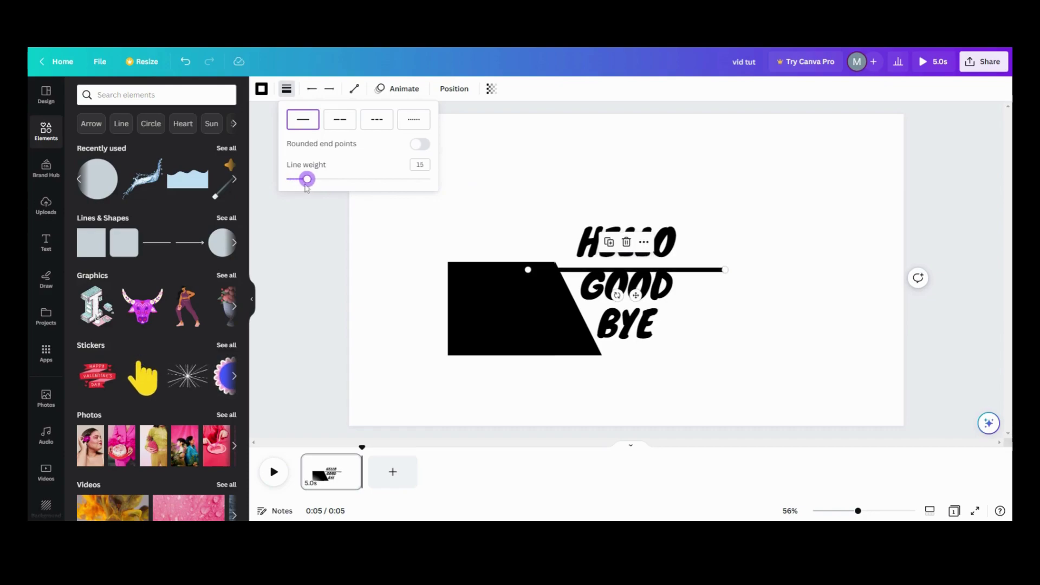
{"action": "left_click", "coordinate": [262, 90]}
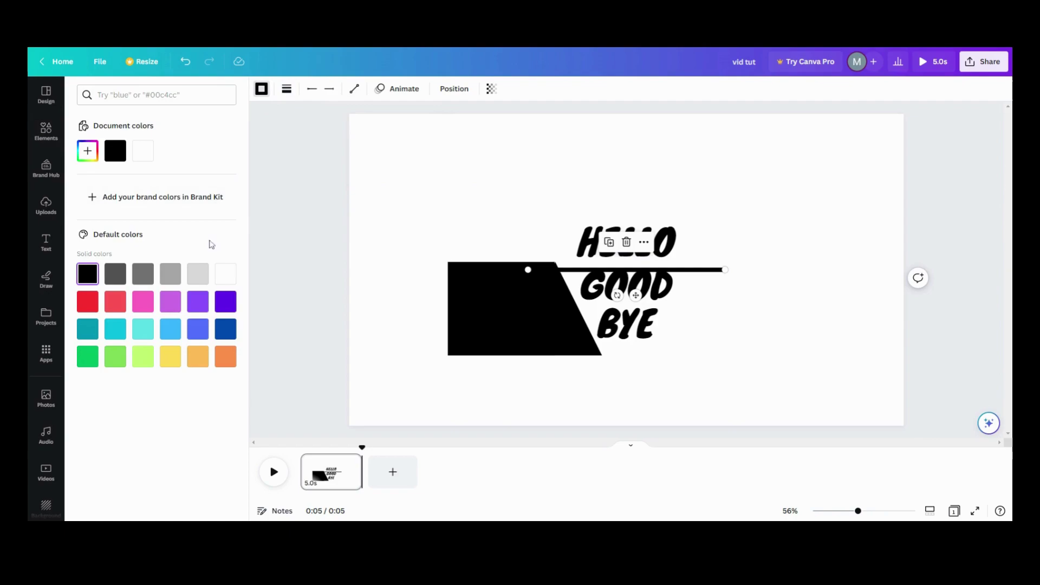
{"action": "left_click", "coordinate": [113, 337]}
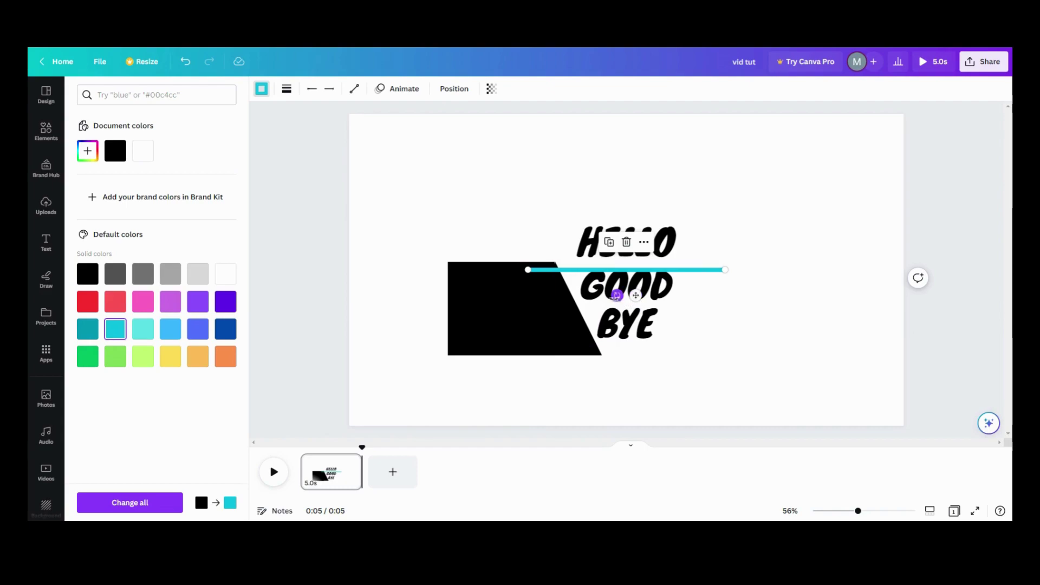
Rotate the aqua line and align its ends with the black shape's slanted edge.
{"action": "left_click_drag", "start_coordinate": [616, 295], "coordinate": [595, 272]}
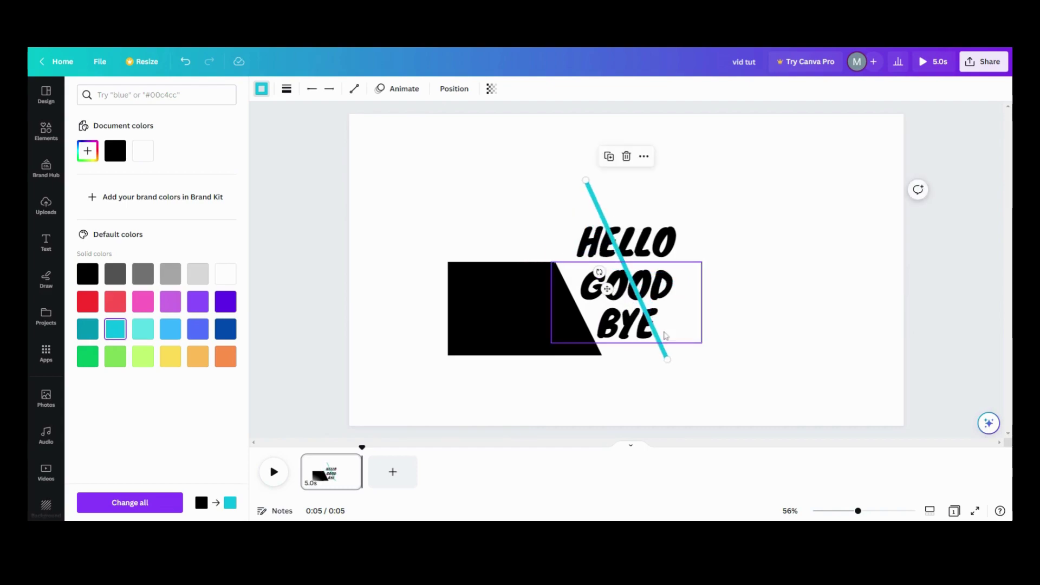
{"action": "left_click_drag", "start_coordinate": [667, 359], "coordinate": [601, 356]}
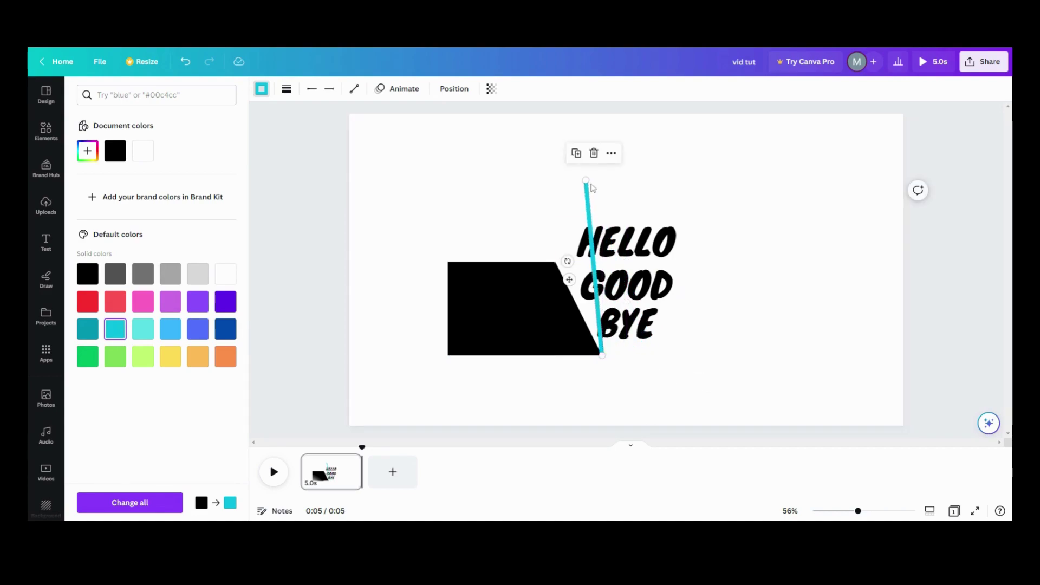
{"action": "left_click_drag", "start_coordinate": [586, 181], "coordinate": [553, 269]}
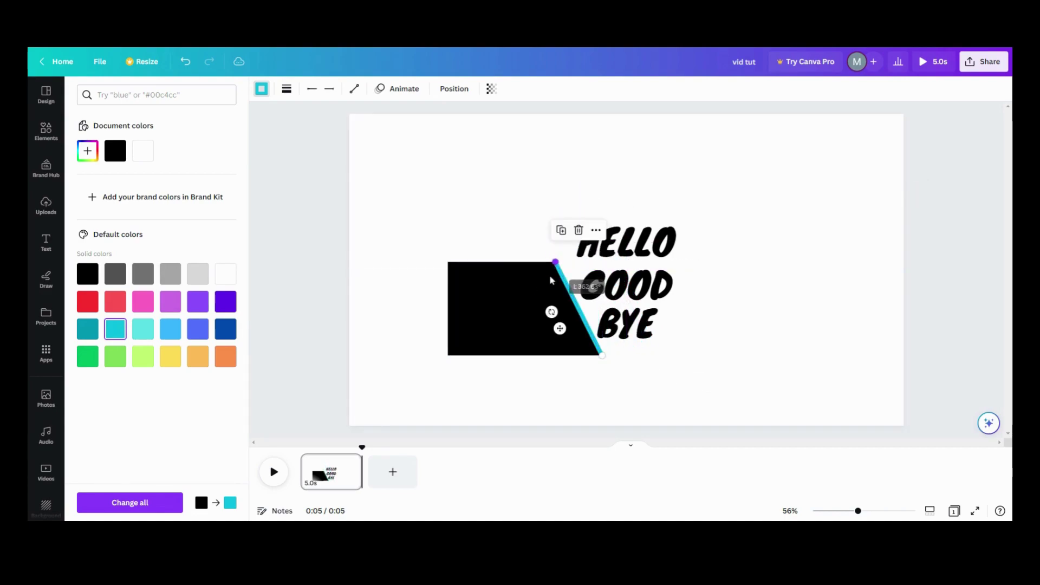
Group the black square and triangle, then undo a trial move of the group.
{"action": "left_click", "coordinate": [560, 387]}
{"action": "left_click", "coordinate": [518, 324]}
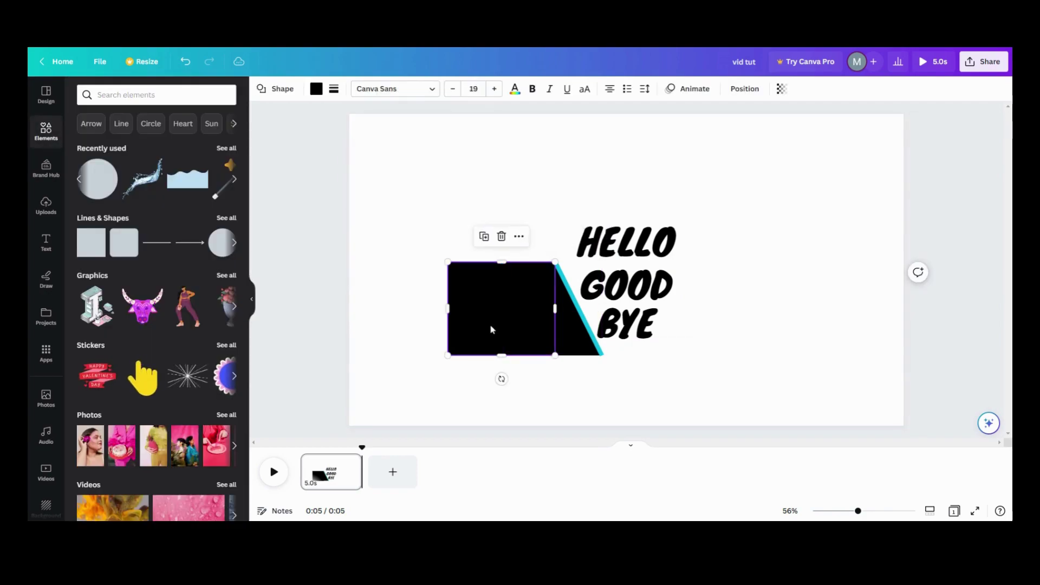
{"action": "mouse_move", "coordinate": [490, 324]}
{"action": "left_mouse_down"}
{"action": "mouse_move", "coordinate": [491, 304]}
{"action": "mouse_move", "coordinate": [490, 325]}
{"action": "left_mouse_up"}
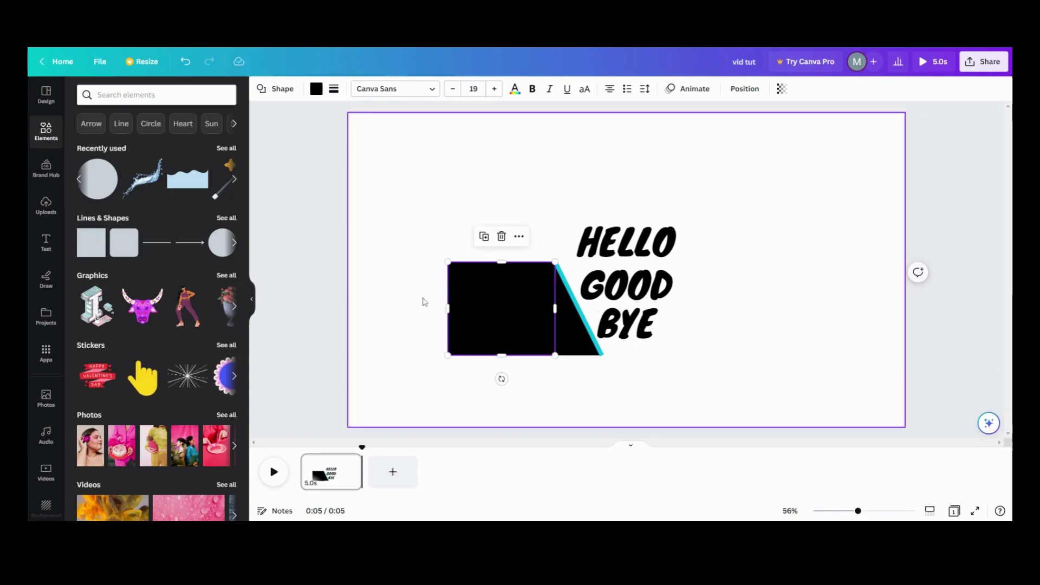
{"action": "left_click_drag", "start_coordinate": [422, 296], "coordinate": [546, 352]}
{"action": "left_click", "coordinate": [496, 236]}
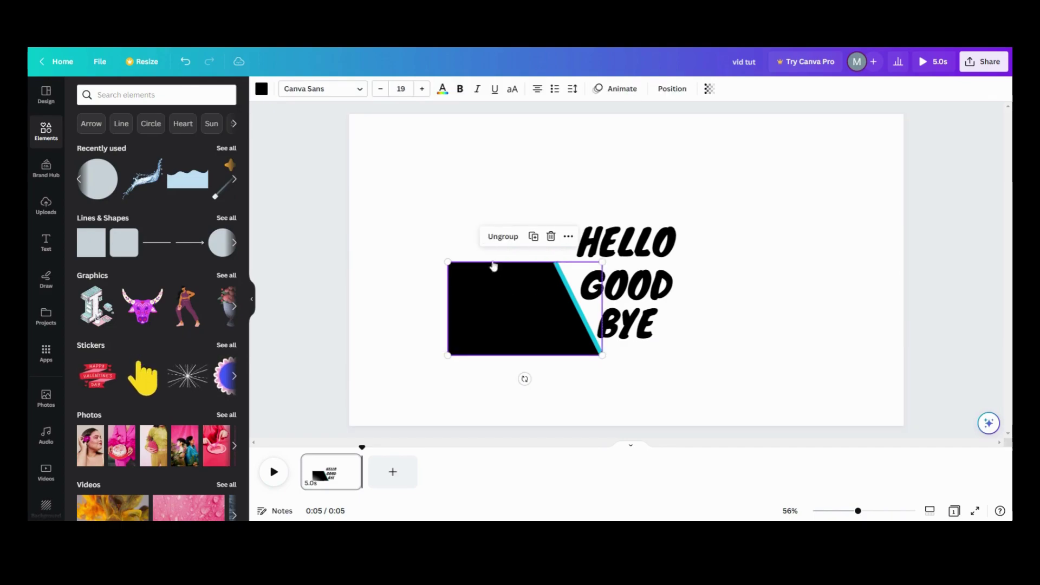
{"action": "left_click_drag", "start_coordinate": [504, 325], "coordinate": [481, 314]}
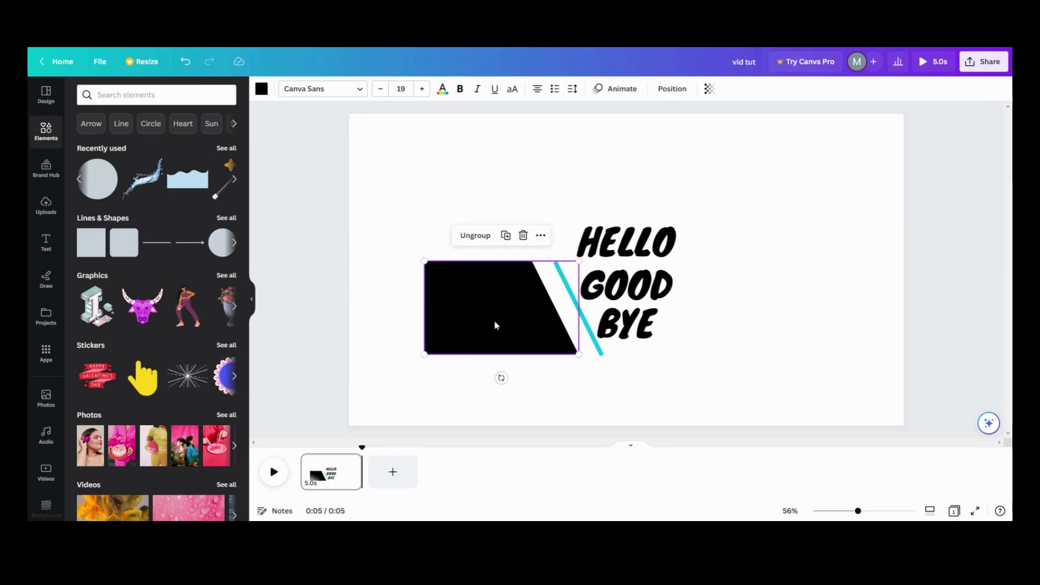
{"action": "left_click", "coordinate": [186, 62]}
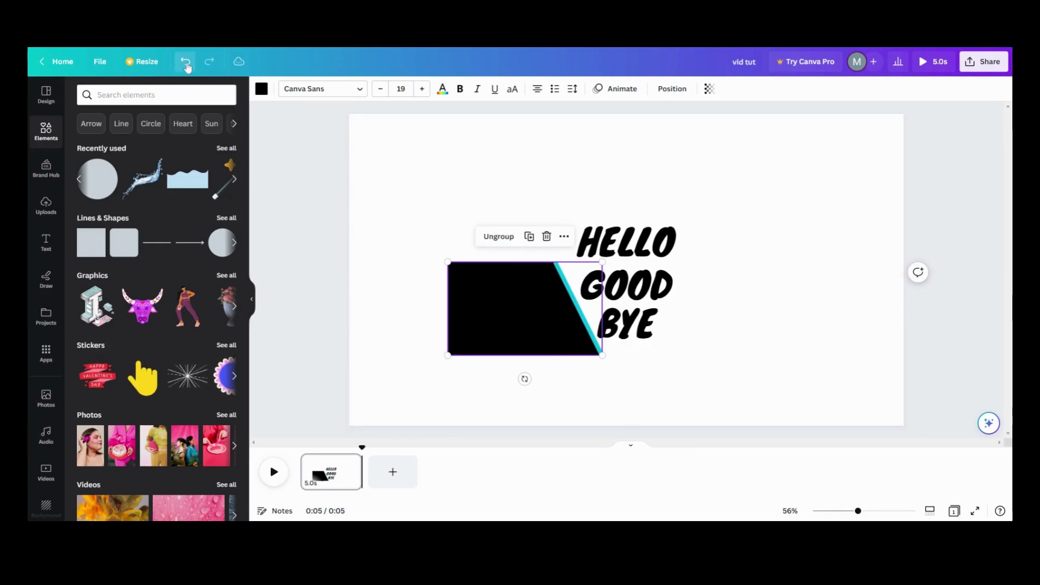
Move GOOD BYE right, away from HELLO, and ungroup the black shape.
{"action": "left_click", "coordinate": [665, 308]}
{"action": "left_click_drag", "start_coordinate": [665, 308], "coordinate": [761, 309]}
{"action": "left_click_drag", "start_coordinate": [410, 337], "coordinate": [564, 332]}
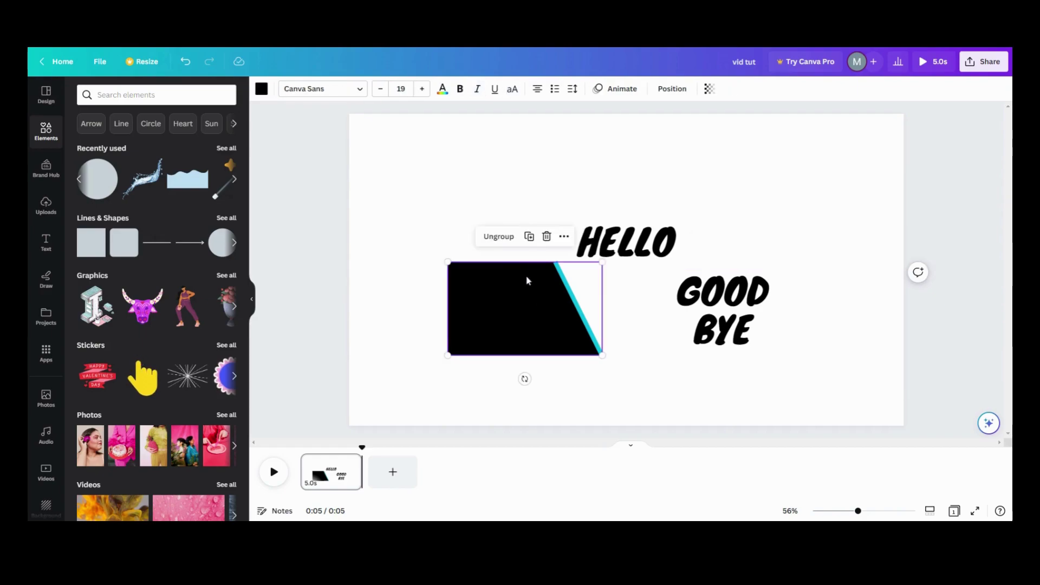
{"action": "left_click", "coordinate": [500, 239]}
{"action": "left_click", "coordinate": [564, 385]}
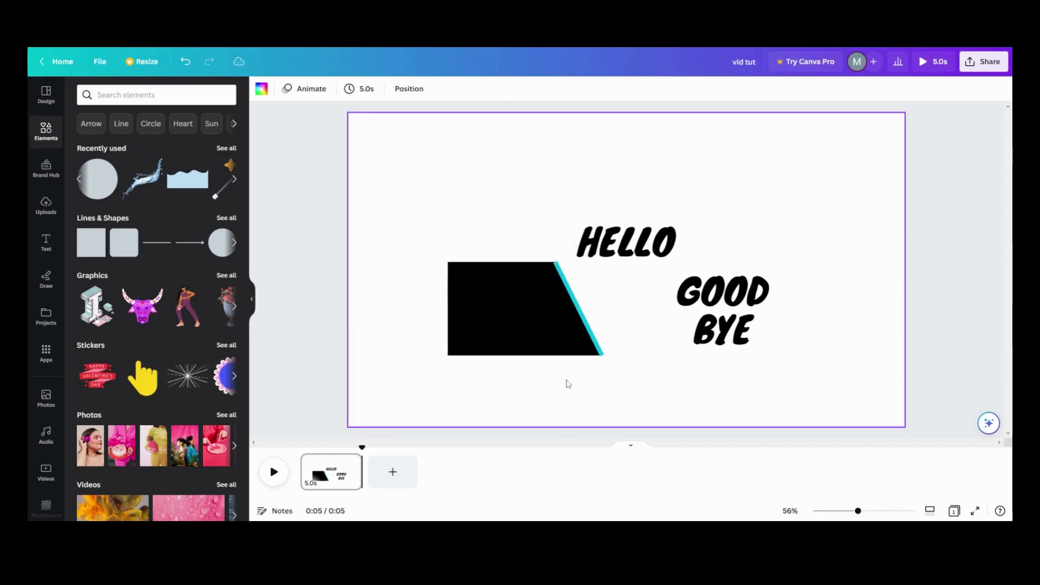
{"action": "mouse_move", "coordinate": [559, 332]}
{"action": "left_mouse_down"}
{"action": "mouse_move", "coordinate": [523, 327]}
{"action": "mouse_move", "coordinate": [562, 326]}
{"action": "left_mouse_up"}
Nudge the right black piece into place, group all three pieces, and shift the group left.
{"action": "left_click", "coordinate": [414, 319]}
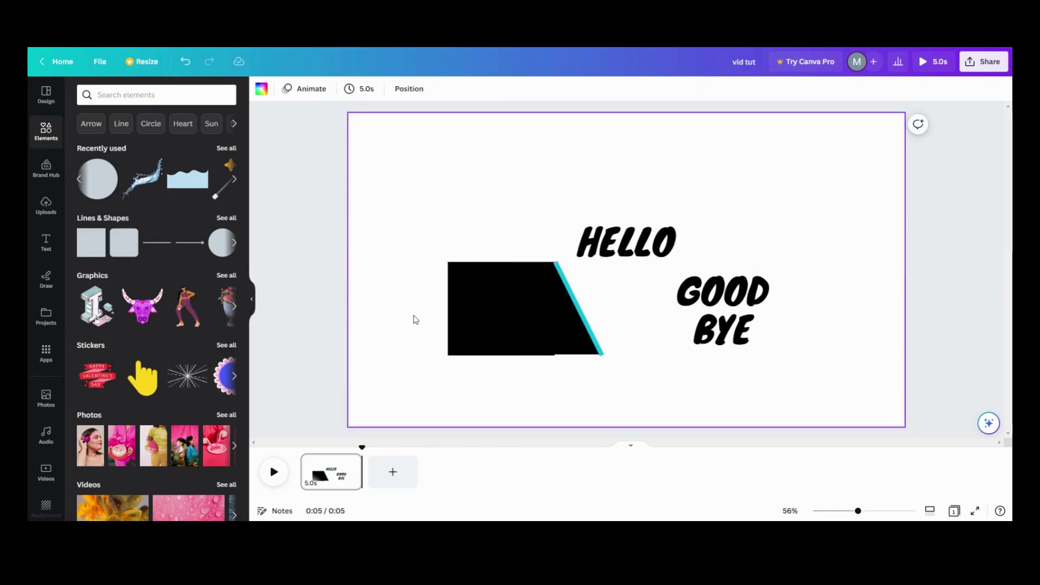
{"action": "left_click", "coordinate": [582, 341]}
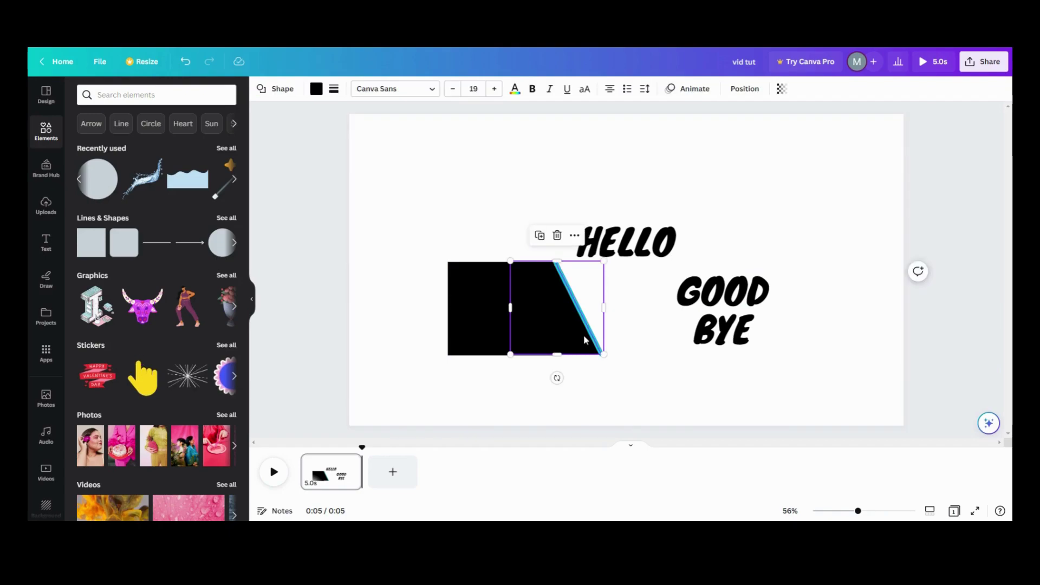
{"action": "left_click_drag", "start_coordinate": [584, 339], "coordinate": [584, 340]}
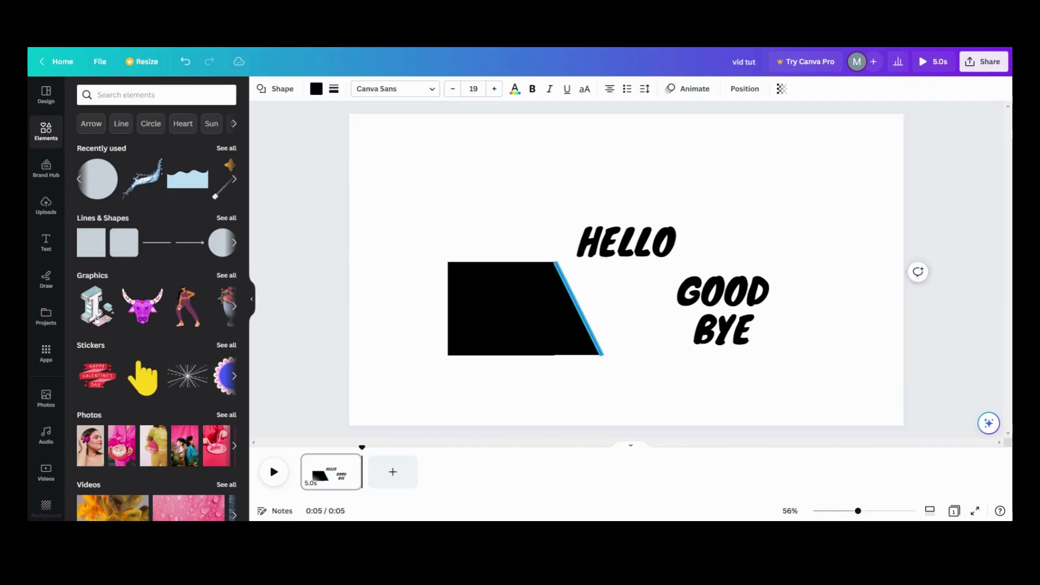
{"action": "key", "text": "Right"}
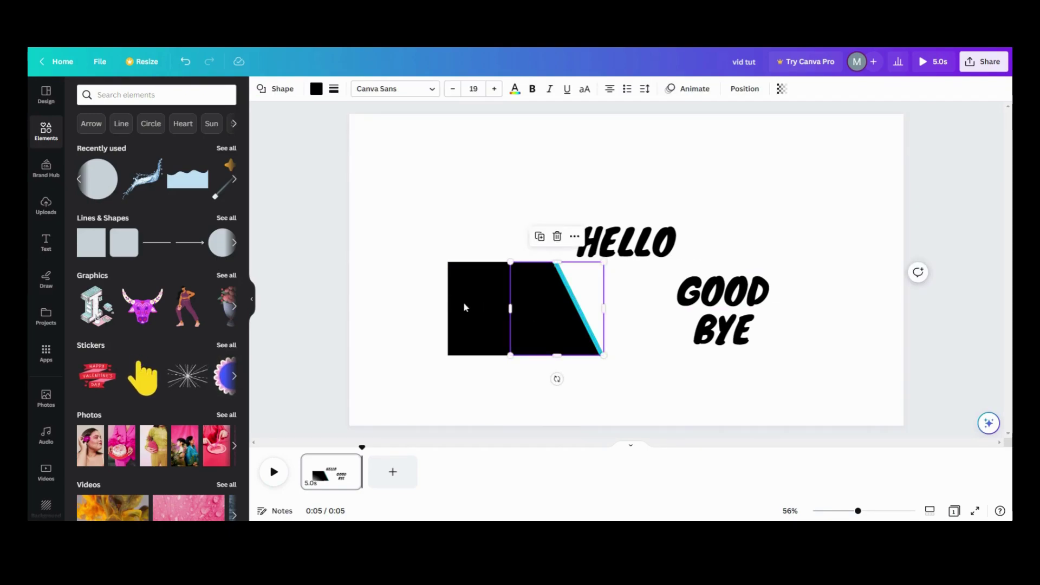
{"action": "left_click", "coordinate": [407, 300]}
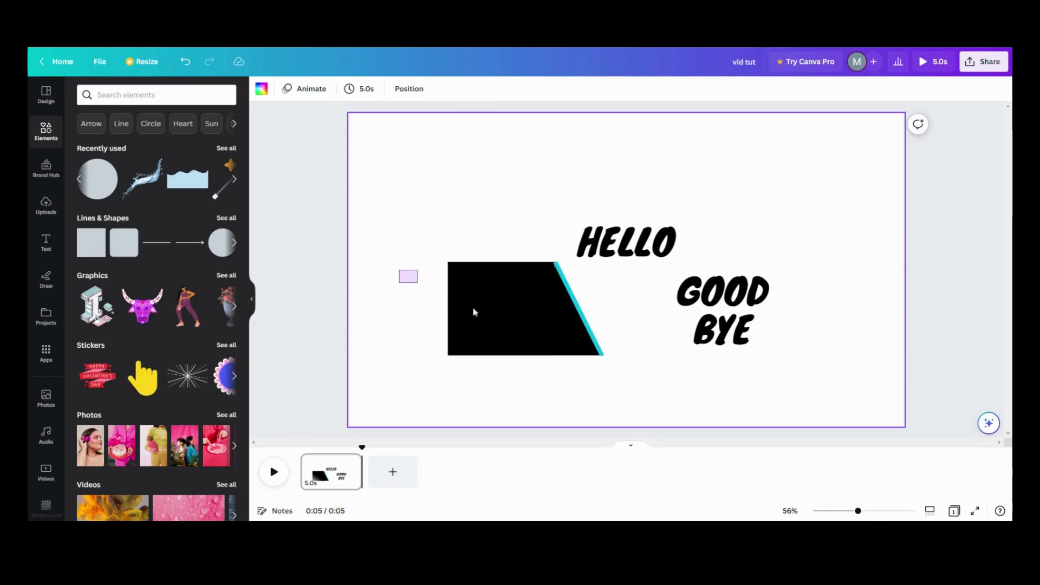
{"action": "left_click_drag", "start_coordinate": [473, 312], "coordinate": [627, 358]}
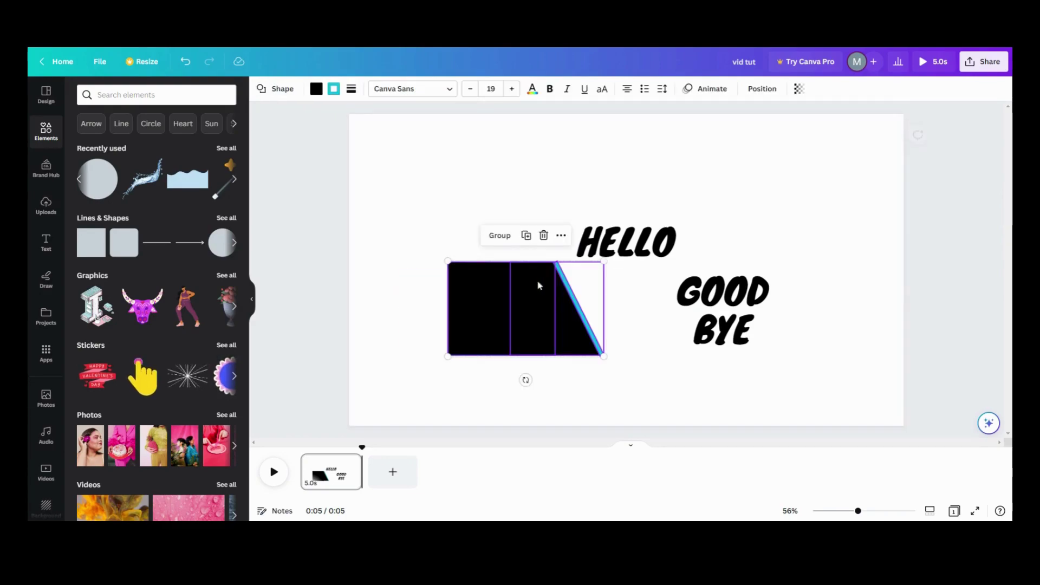
{"action": "left_click", "coordinate": [499, 235]}
{"action": "left_click_drag", "start_coordinate": [506, 318], "coordinate": [464, 301]}
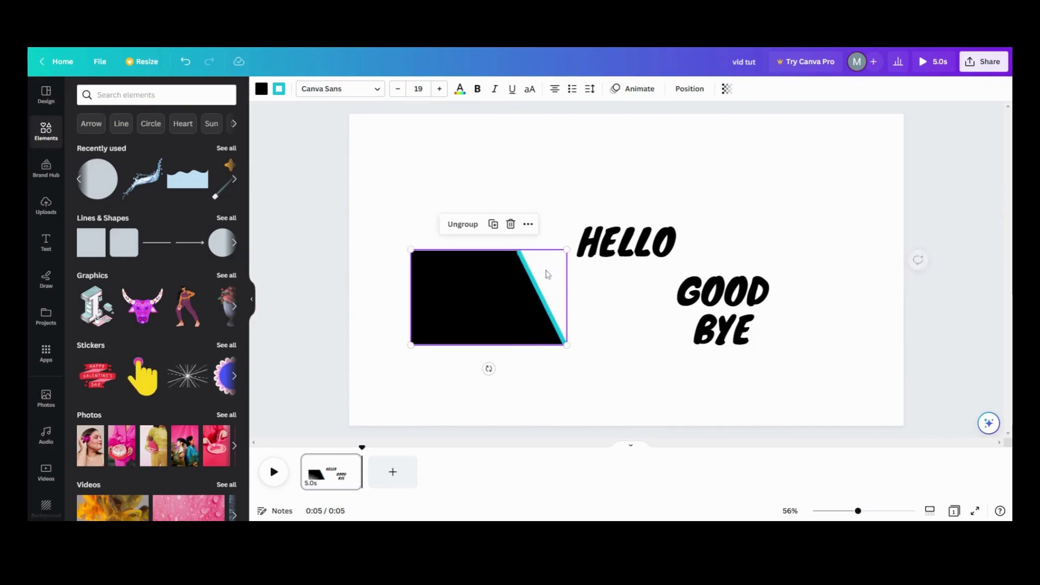
Make the HELLO and GOOD BYE text white.
{"action": "left_click", "coordinate": [613, 238]}
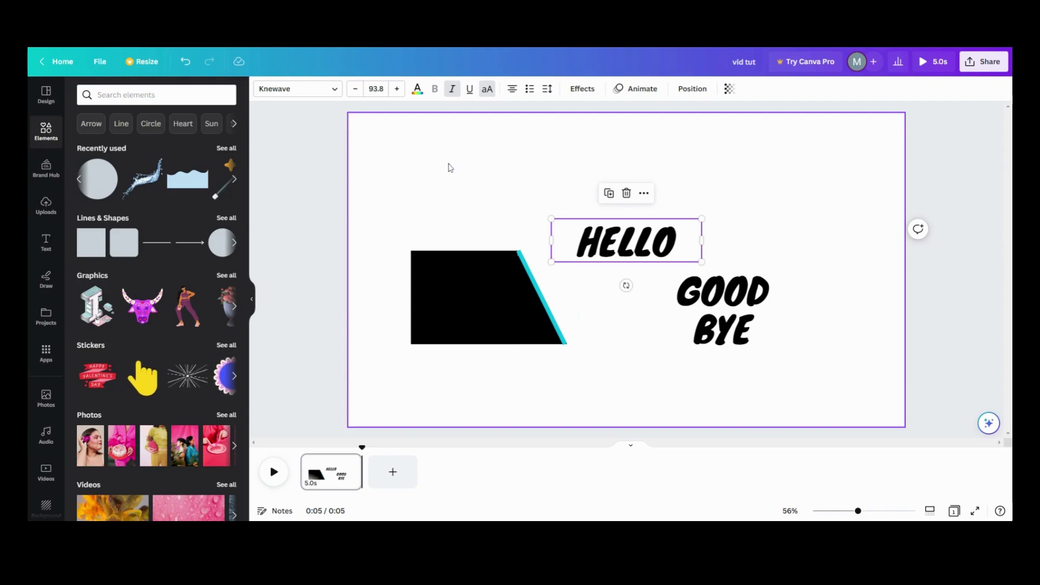
{"action": "left_click", "coordinate": [418, 97]}
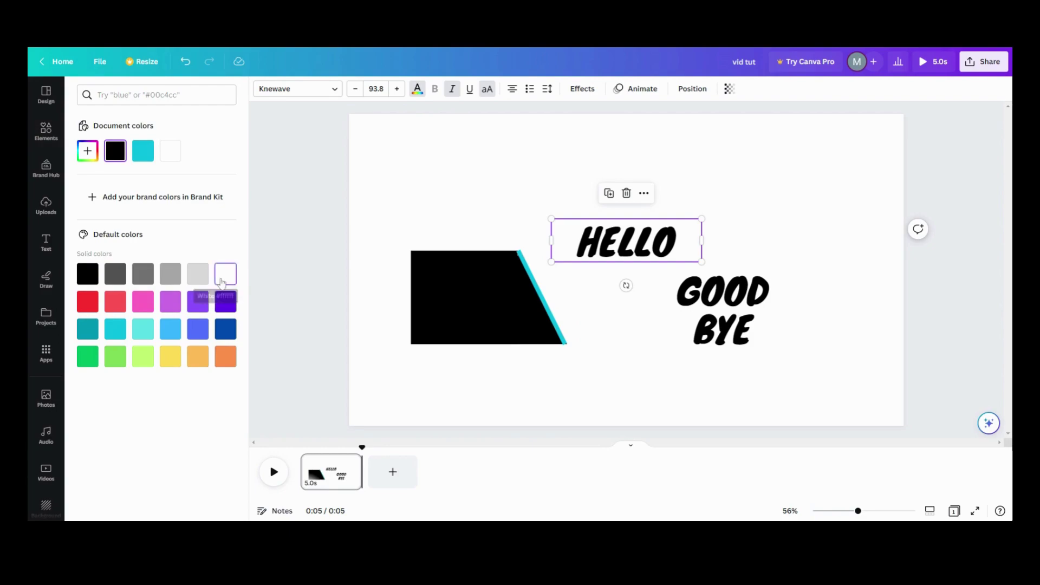
{"action": "left_click", "coordinate": [221, 282]}
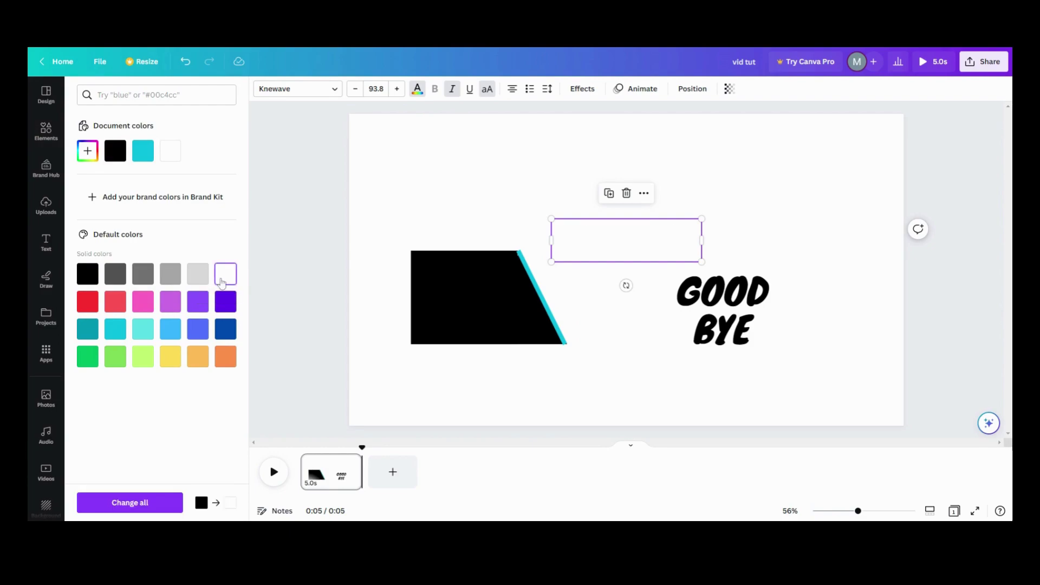
{"action": "left_click", "coordinate": [707, 306]}
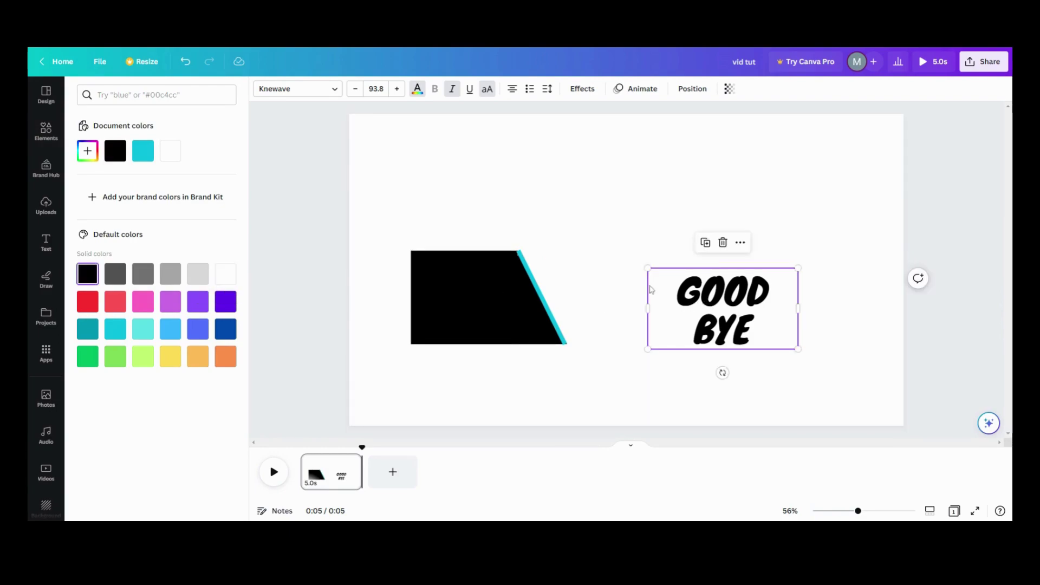
{"action": "left_click", "coordinate": [171, 152]}
Change the page background colour to black.
{"action": "left_click", "coordinate": [406, 205]}
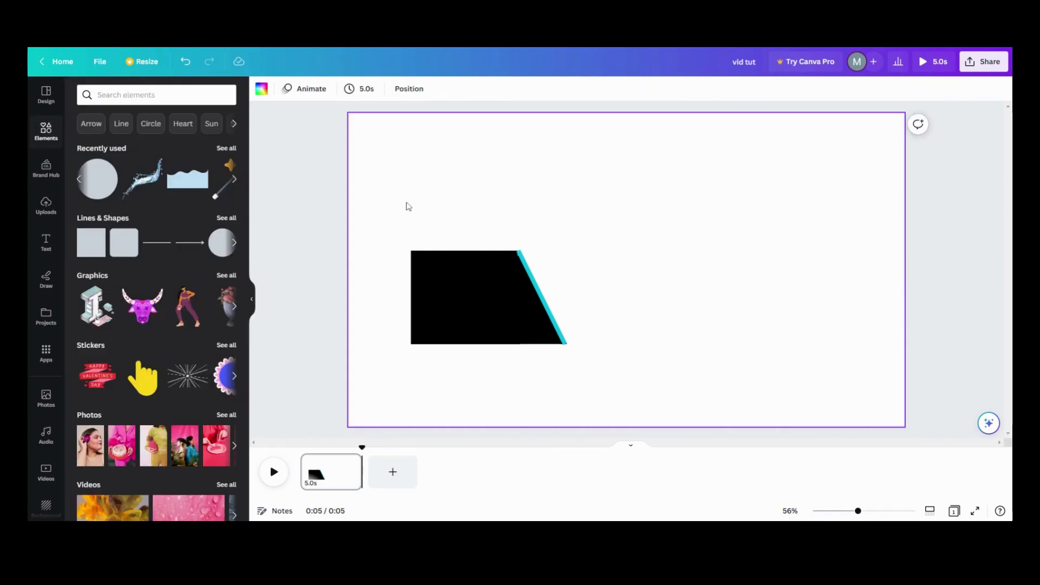
{"action": "left_click", "coordinate": [263, 90]}
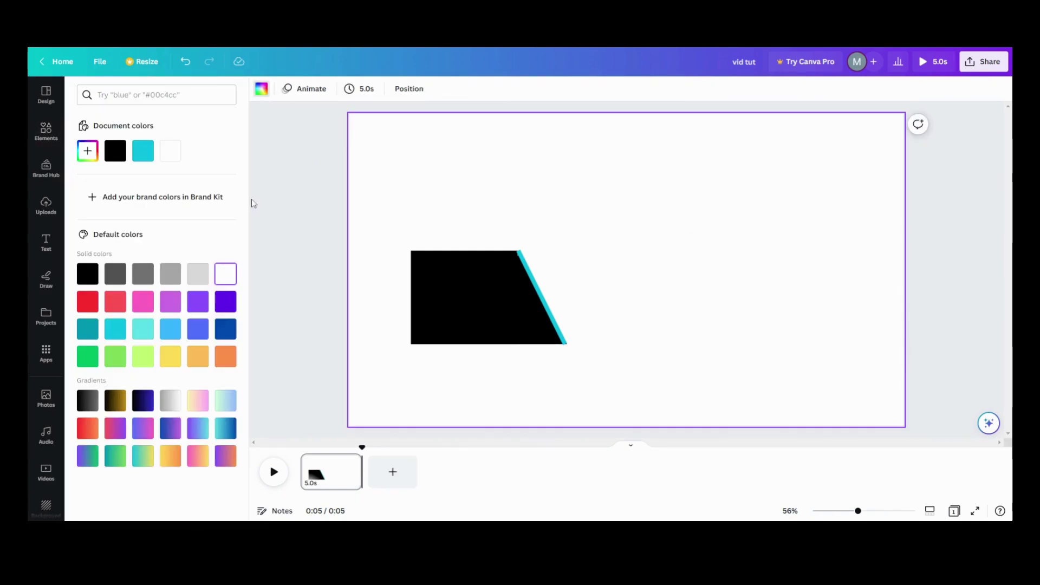
{"action": "left_click", "coordinate": [87, 276]}
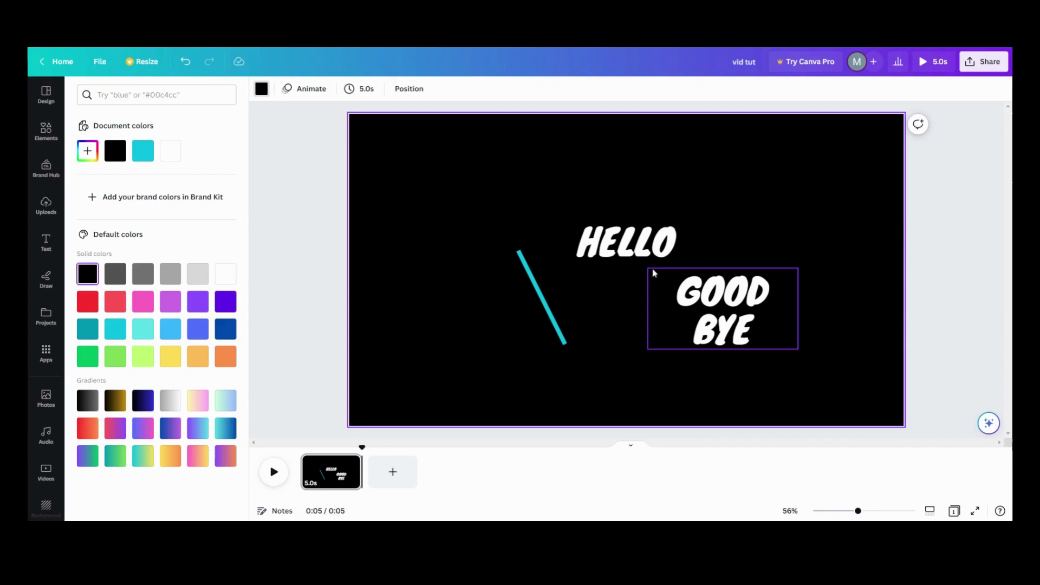
Raise the line group, stack GOOD BYE over HELLO against the diagonal, and open Layers.
{"action": "left_click", "coordinate": [486, 335]}
{"action": "left_click_drag", "start_coordinate": [486, 335], "coordinate": [485, 301]}
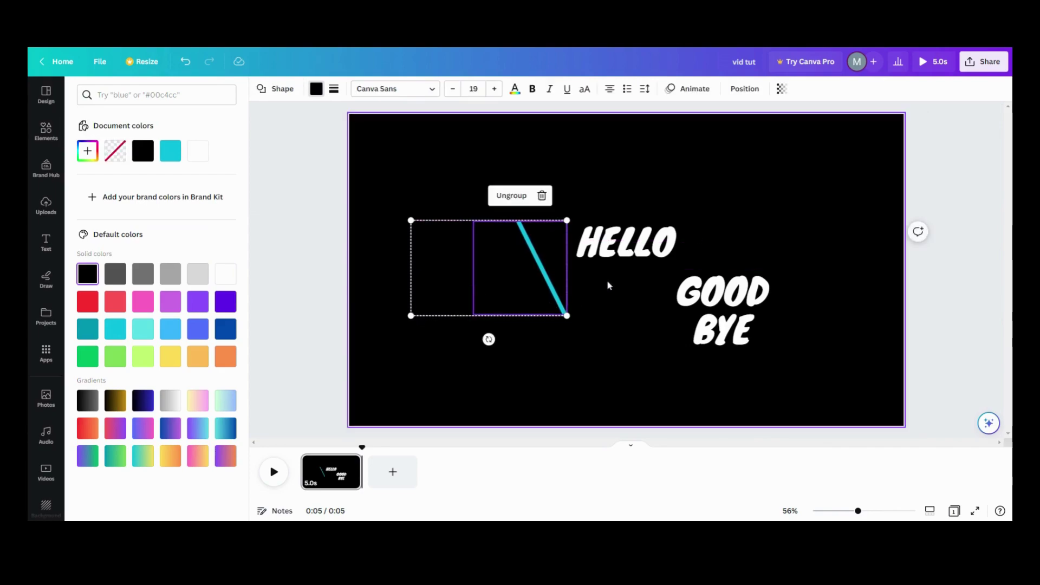
{"action": "left_click_drag", "start_coordinate": [621, 250], "coordinate": [621, 273]}
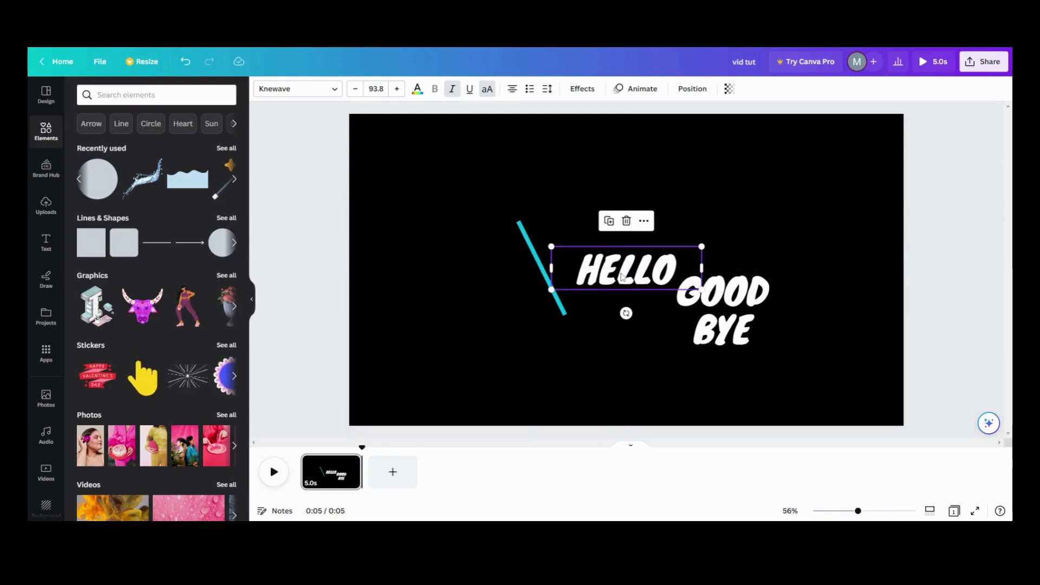
{"action": "left_click_drag", "start_coordinate": [694, 320], "coordinate": [636, 283]}
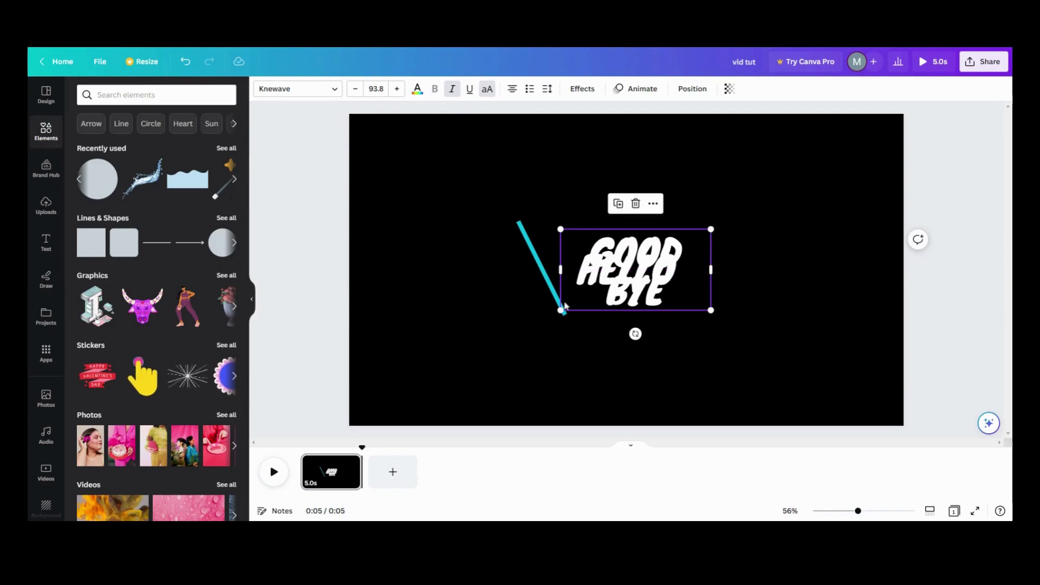
{"action": "left_click", "coordinate": [527, 306]}
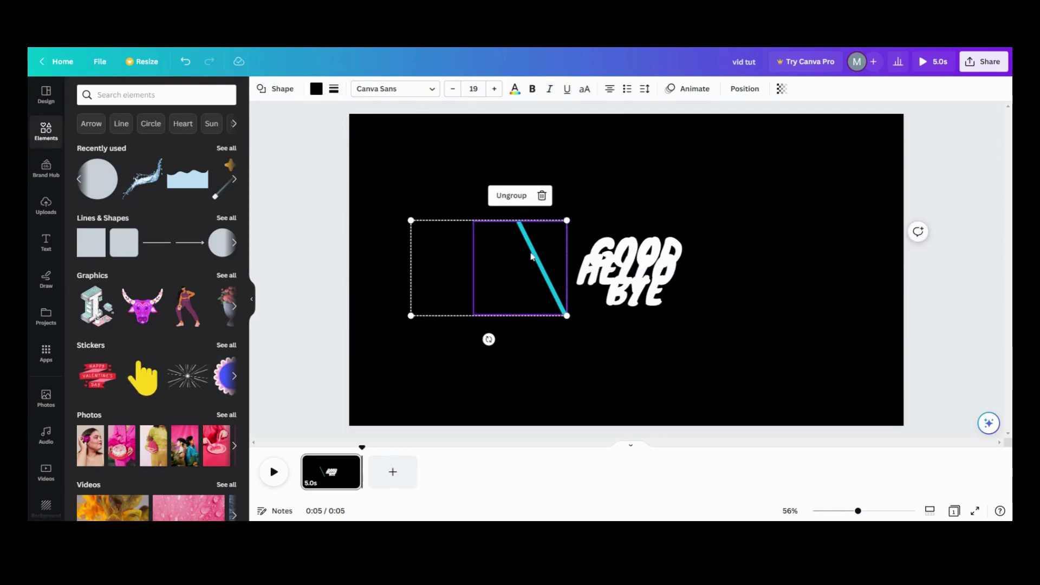
{"action": "left_click", "coordinate": [744, 88]}
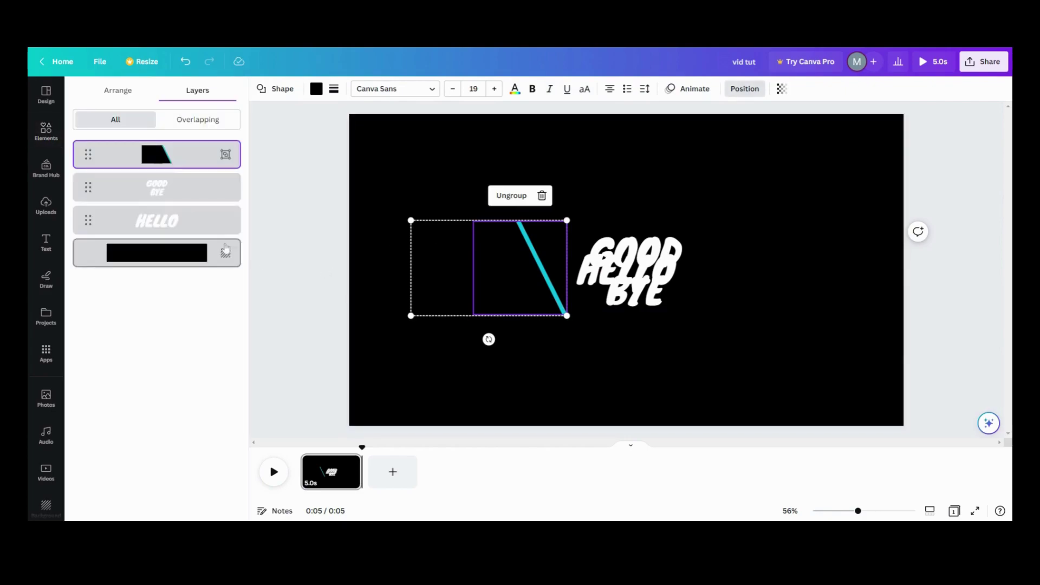
Shift the cyan line group slightly to the right.
{"action": "left_click", "coordinate": [174, 163]}
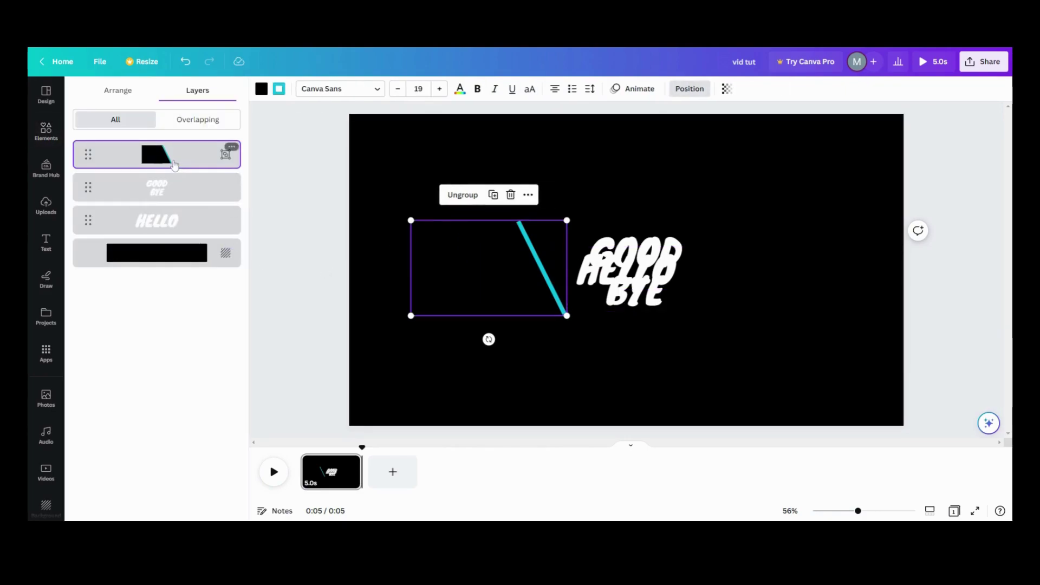
{"action": "left_click", "coordinate": [528, 195]}
{"action": "mouse_move", "coordinate": [545, 237]}
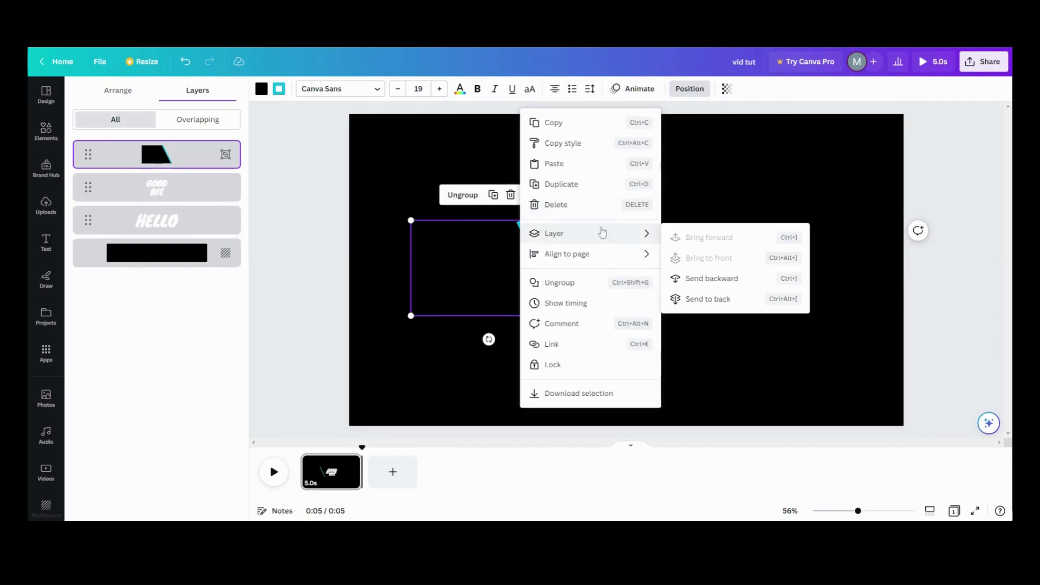
{"action": "left_click", "coordinate": [688, 363]}
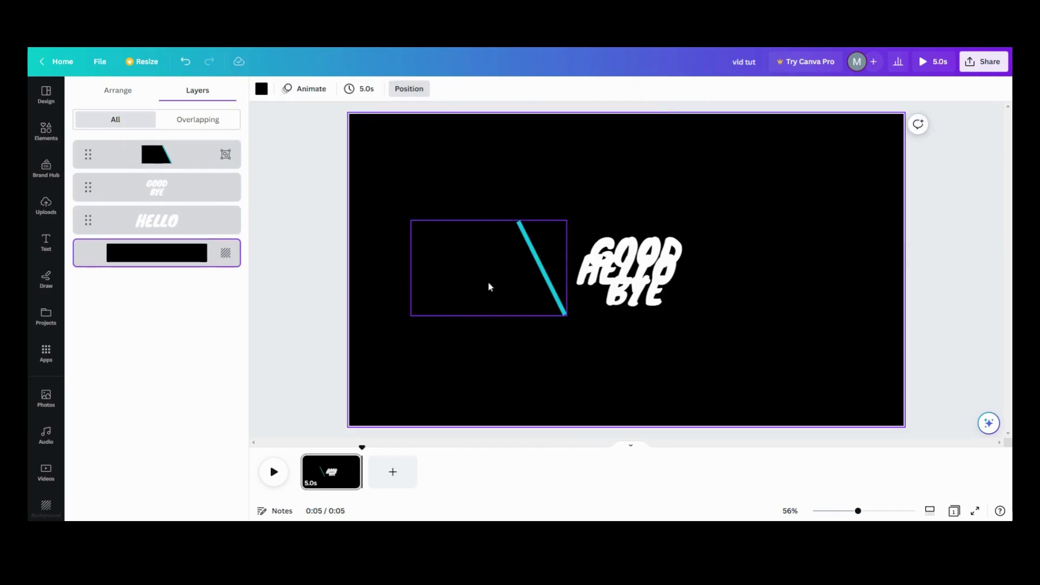
{"action": "mouse_move", "coordinate": [487, 285]}
{"action": "left_mouse_down"}
{"action": "mouse_move", "coordinate": [613, 278]}
{"action": "mouse_move", "coordinate": [497, 284]}
{"action": "left_mouse_up"}
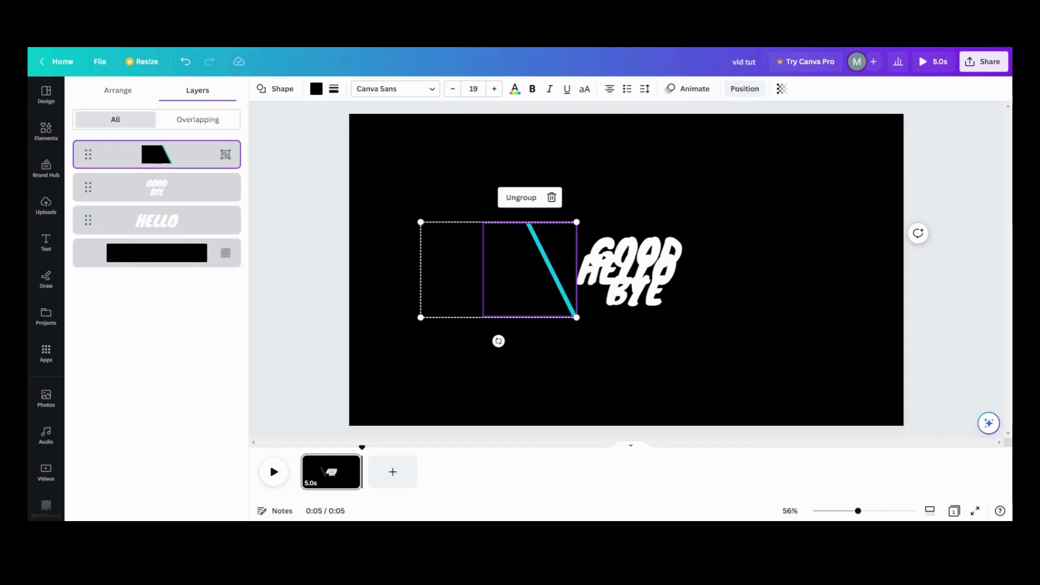
{"action": "left_click", "coordinate": [725, 151]}
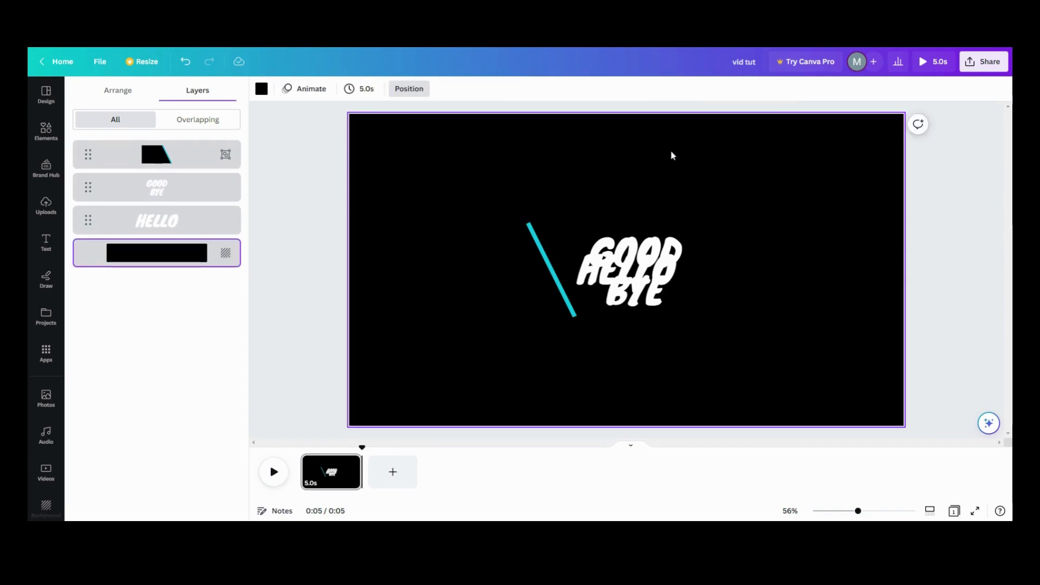
Reselect the line group from the Layers list and bring up its animation options.
{"action": "left_click", "coordinate": [491, 289]}
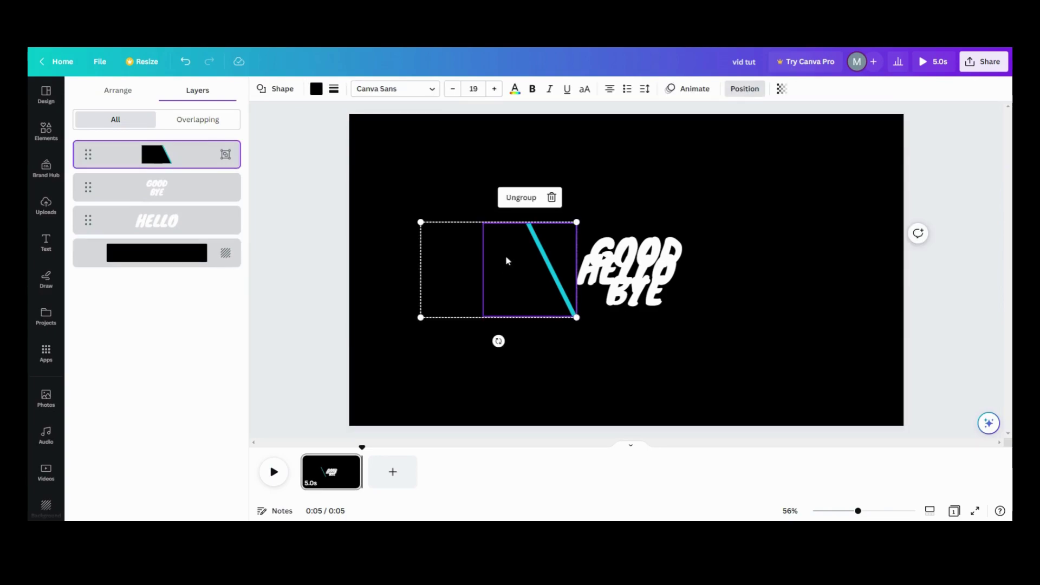
{"action": "left_click", "coordinate": [751, 93]}
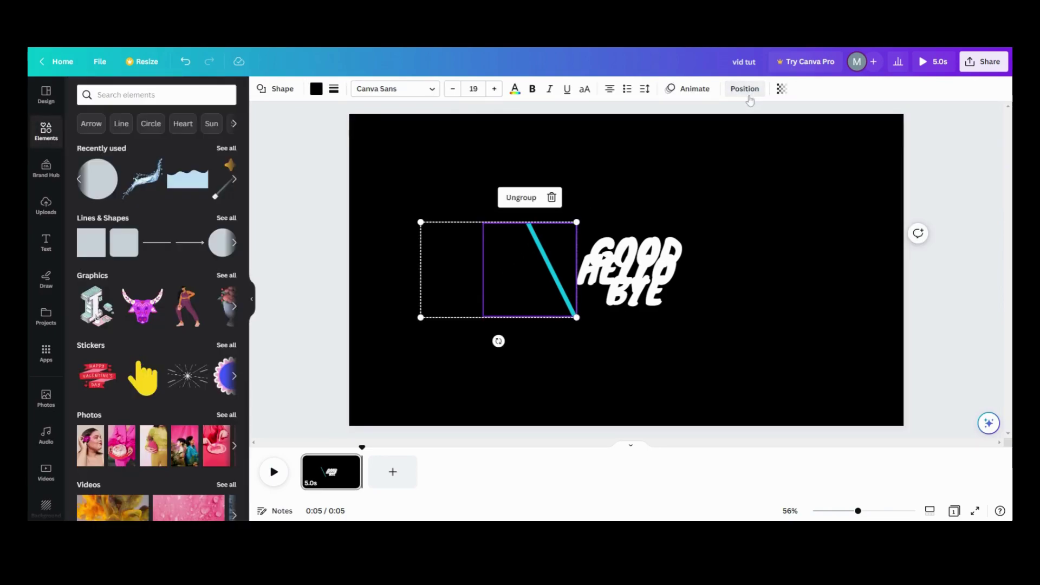
{"action": "left_click", "coordinate": [747, 91]}
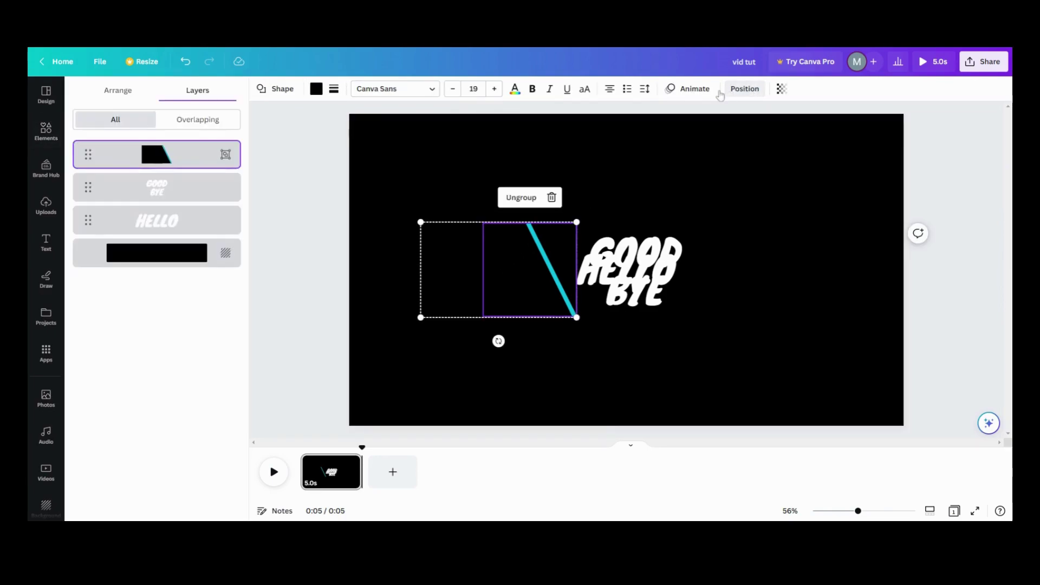
{"action": "left_click", "coordinate": [200, 158]}
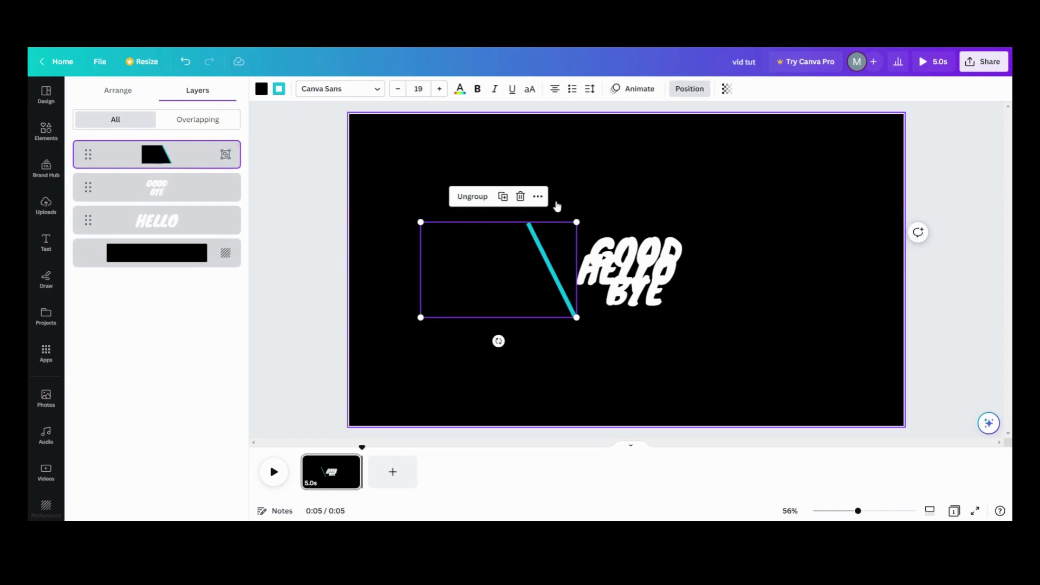
{"action": "left_click", "coordinate": [502, 276]}
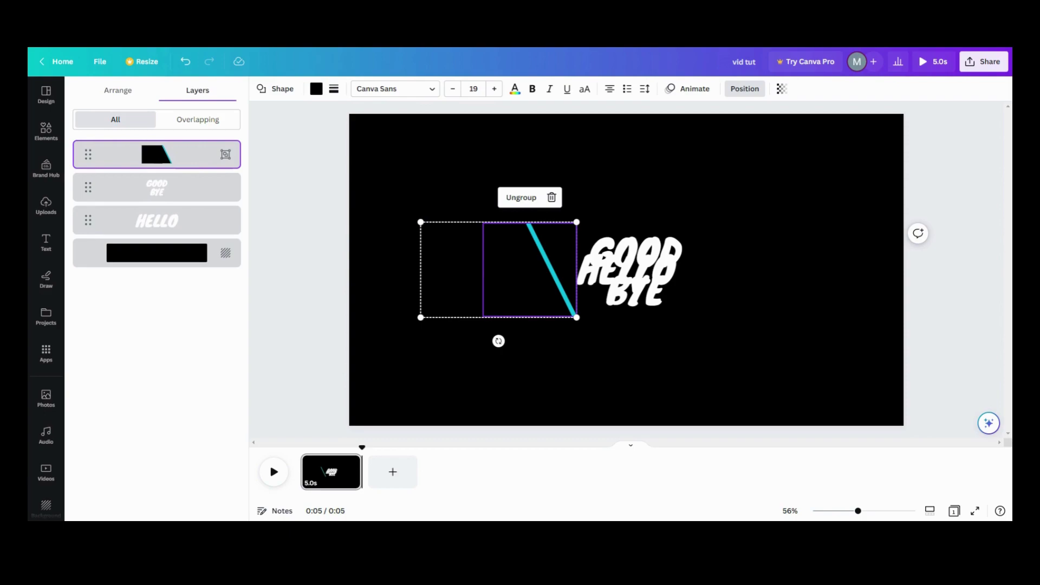
{"action": "left_click", "coordinate": [448, 192]}
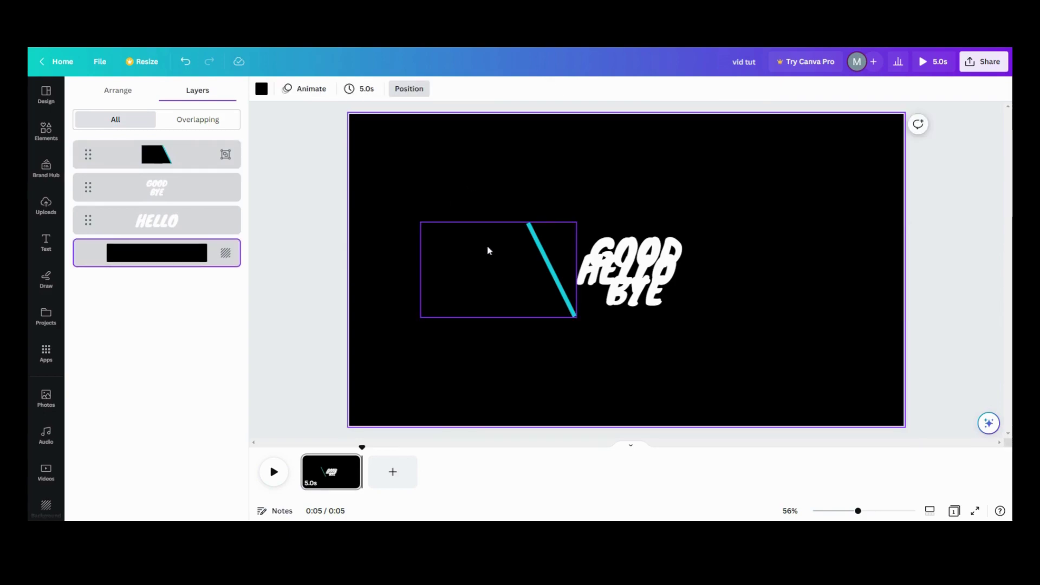
{"action": "left_click", "coordinate": [186, 162]}
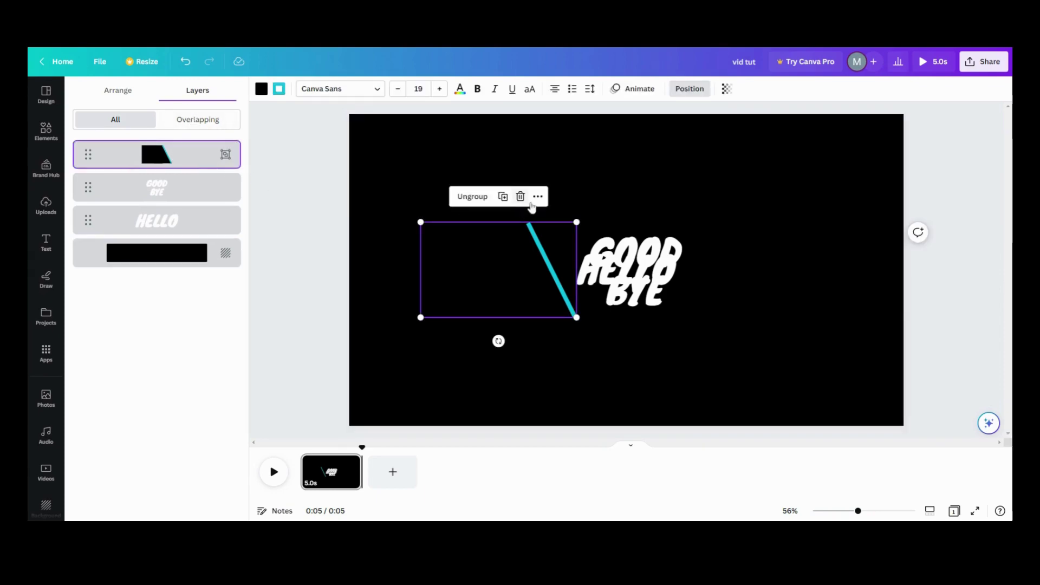
{"action": "left_click", "coordinate": [631, 93]}
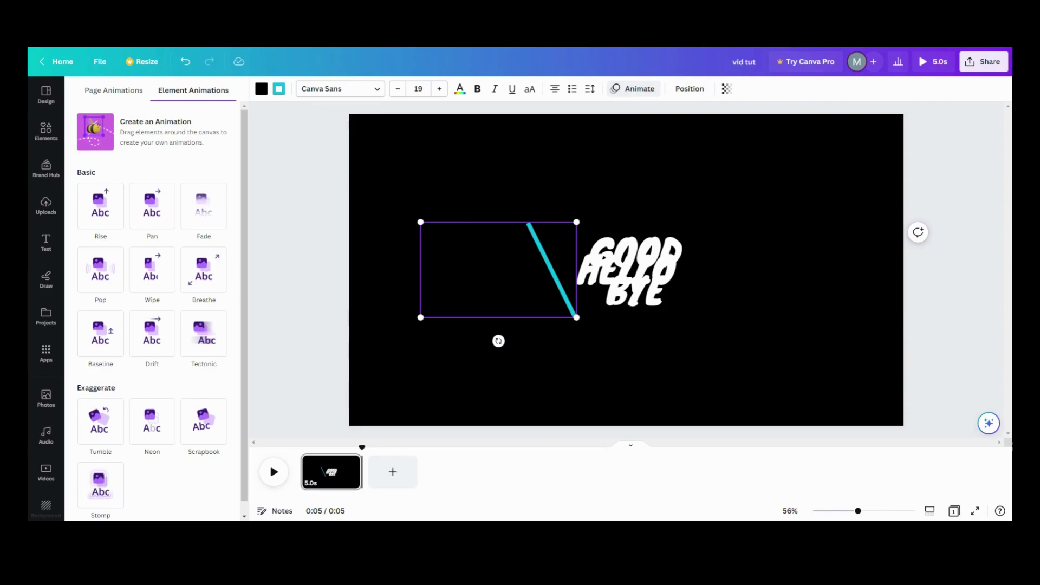
Draw a rightward custom motion path for the line group with Smooth movement and a faster speed.
{"action": "left_click", "coordinate": [152, 150]}
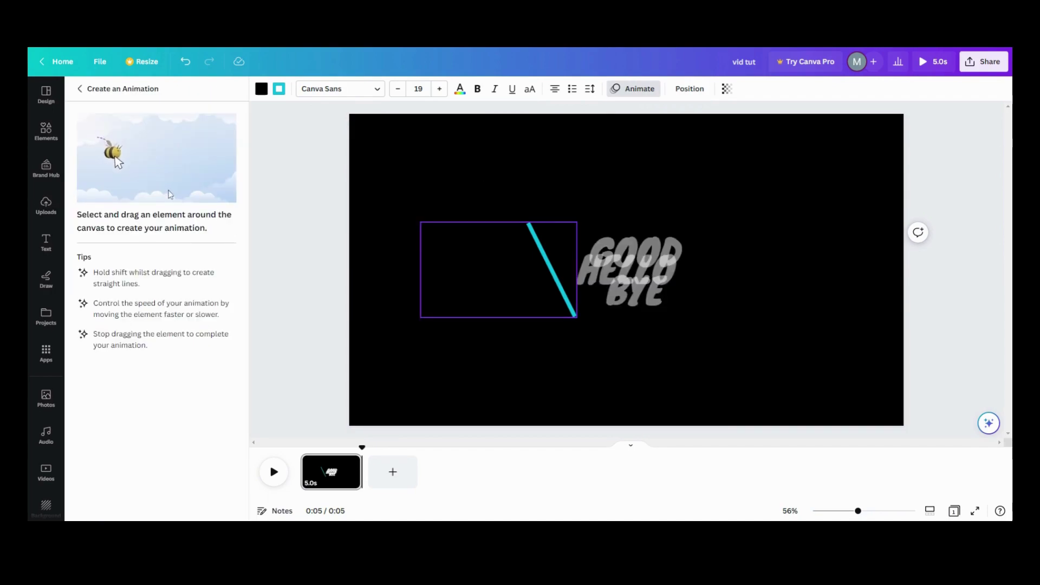
{"action": "mouse_move", "coordinate": [461, 264]}
{"action": "left_mouse_down"}
{"action": "mouse_move", "coordinate": [616, 270]}
{"action": "mouse_move", "coordinate": [453, 269]}
{"action": "left_mouse_up"}
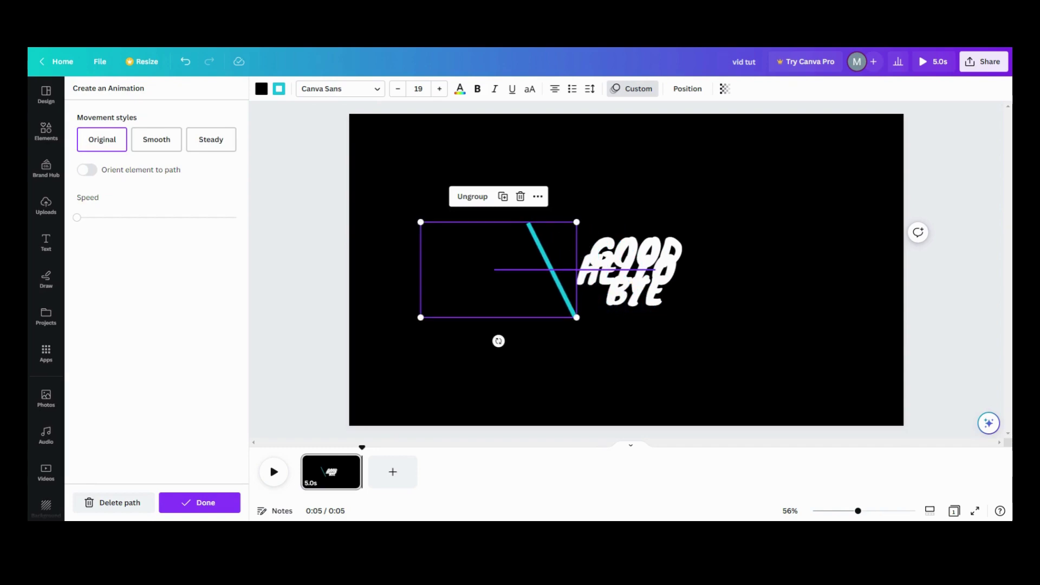
{"action": "left_click", "coordinate": [170, 148]}
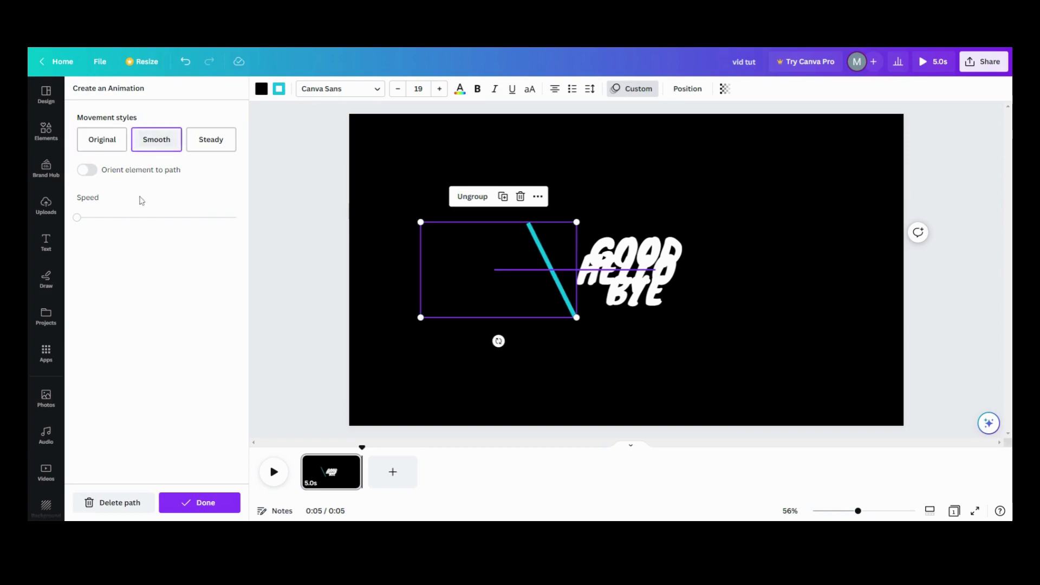
{"action": "left_click_drag", "start_coordinate": [95, 222], "coordinate": [131, 223]}
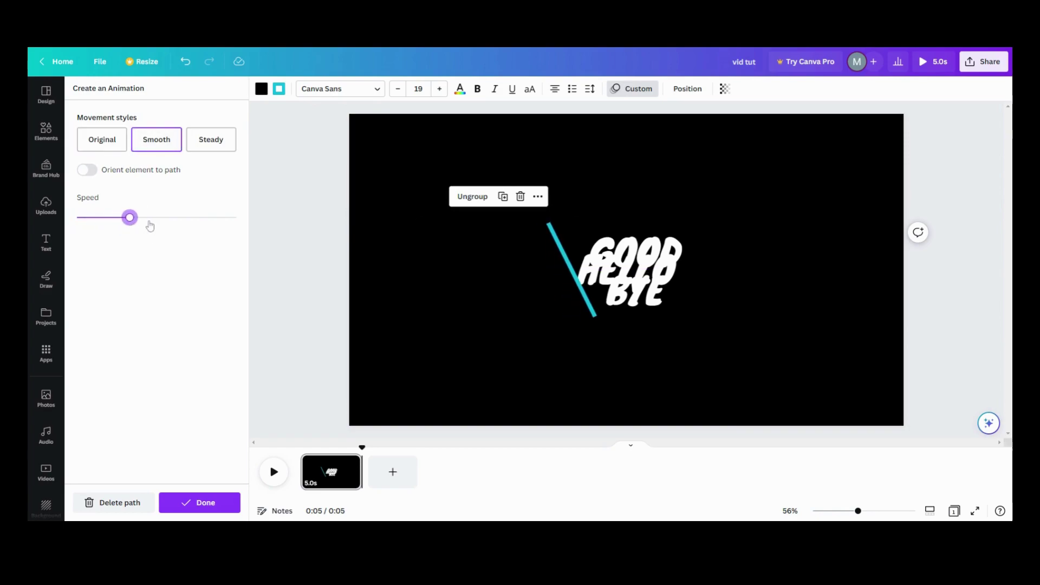
{"action": "left_click_drag", "start_coordinate": [135, 222], "coordinate": [173, 221]}
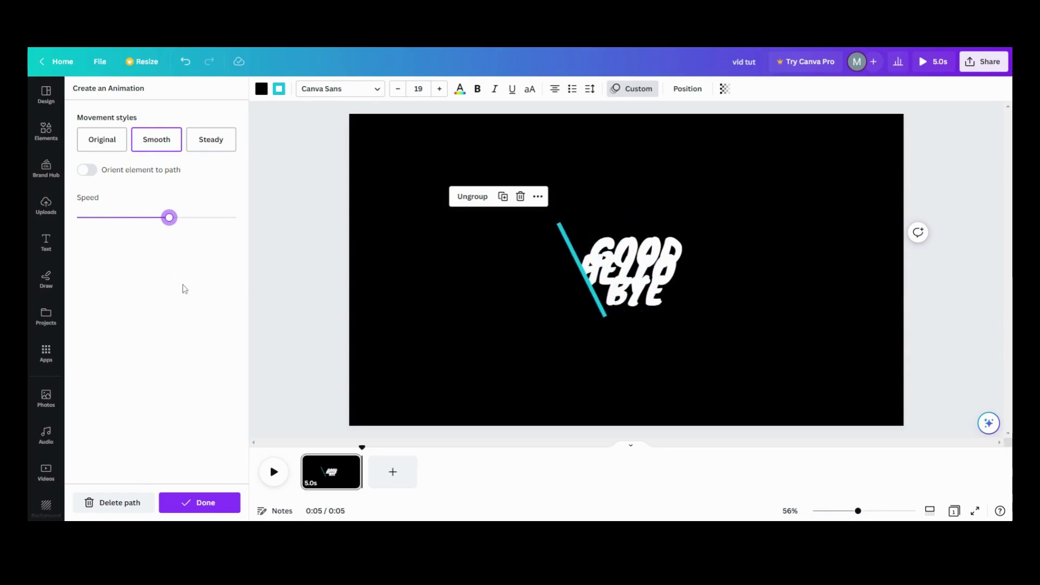
Finish the line animation, then group the HELLO and GOOD BYE text elements.
{"action": "left_click", "coordinate": [217, 502]}
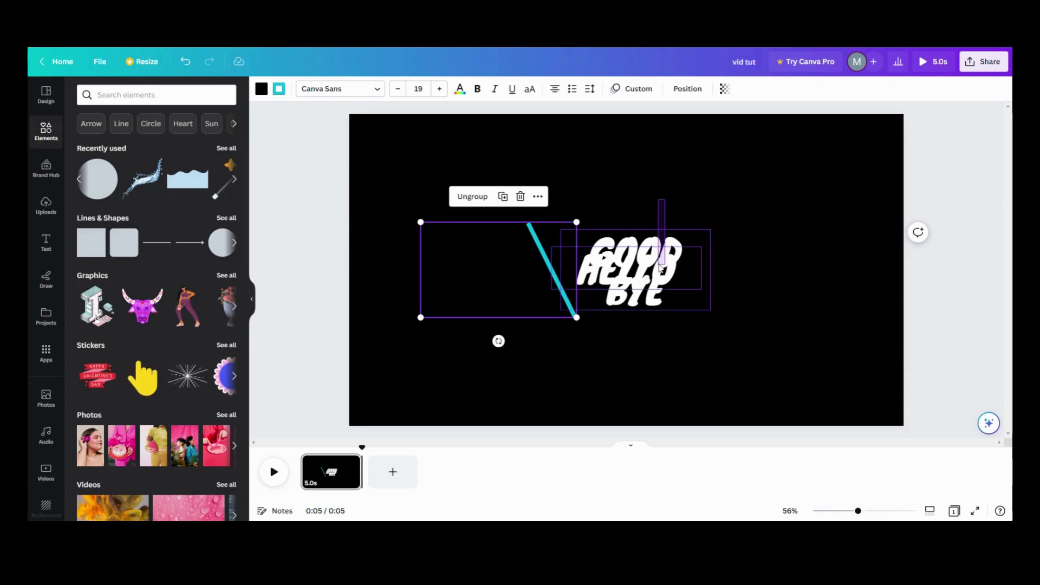
{"action": "left_click", "coordinate": [689, 215]}
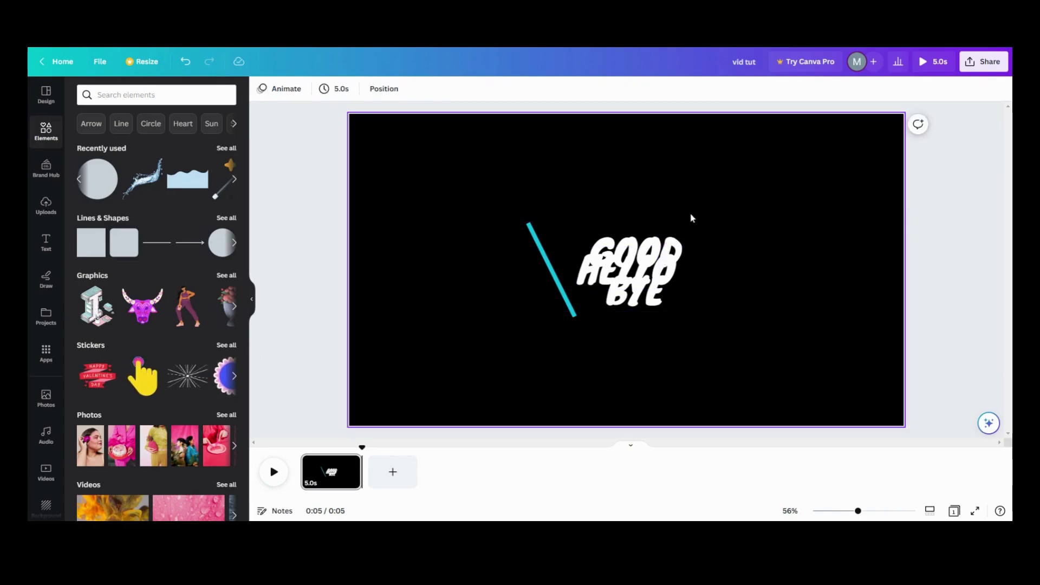
{"action": "left_click", "coordinate": [687, 251]}
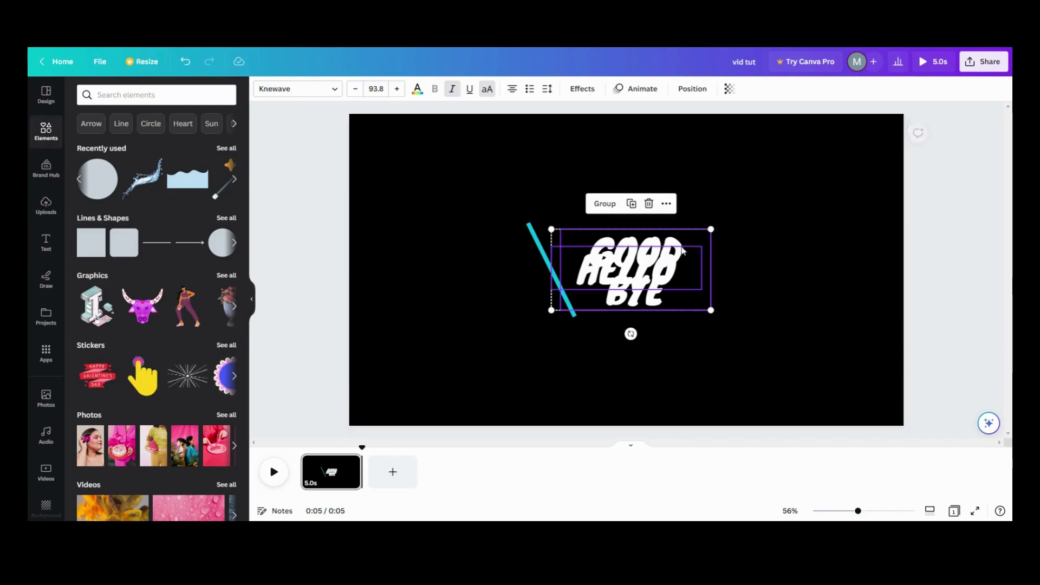
{"action": "left_click", "coordinate": [612, 209]}
Show separate timing bars for the hello and good bye text.
{"action": "left_click", "coordinate": [668, 204]}
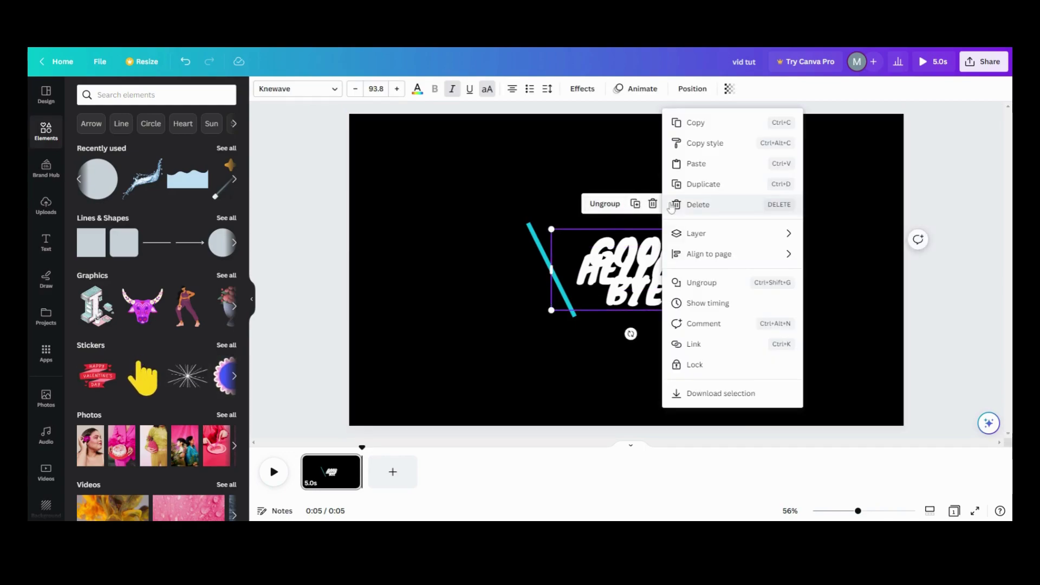
{"action": "left_click", "coordinate": [692, 304]}
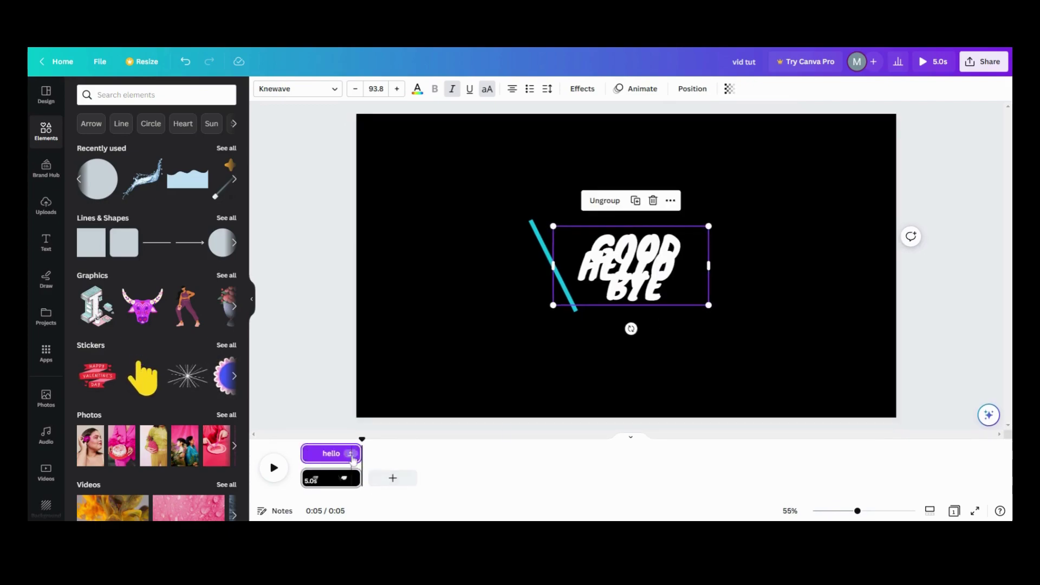
{"action": "left_click", "coordinate": [351, 456]}
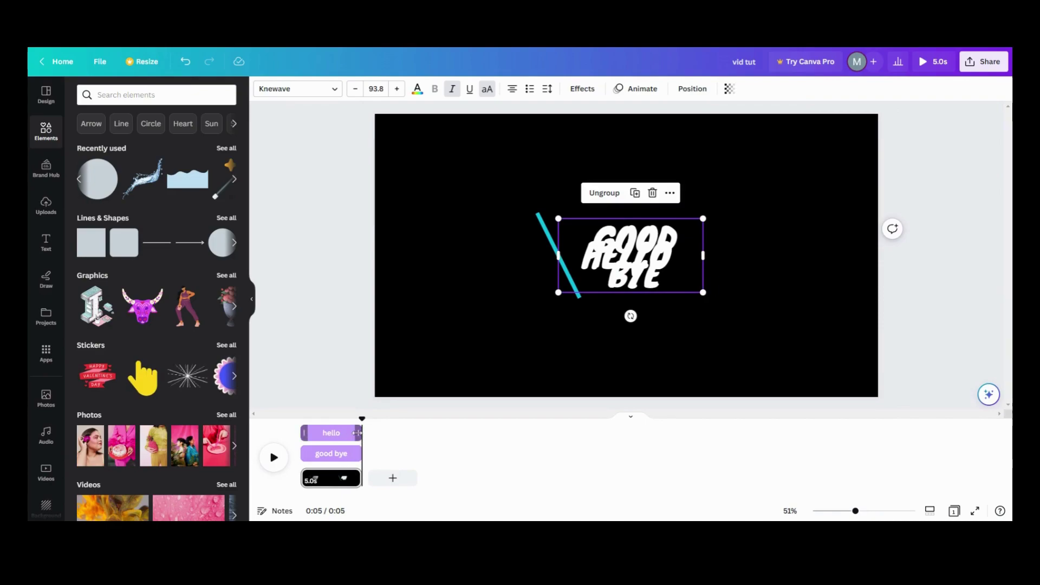
Shorten HELLO's timing bar to about 2.4 seconds and preview the slide from the start.
{"action": "left_click_drag", "start_coordinate": [357, 432], "coordinate": [305, 478]}
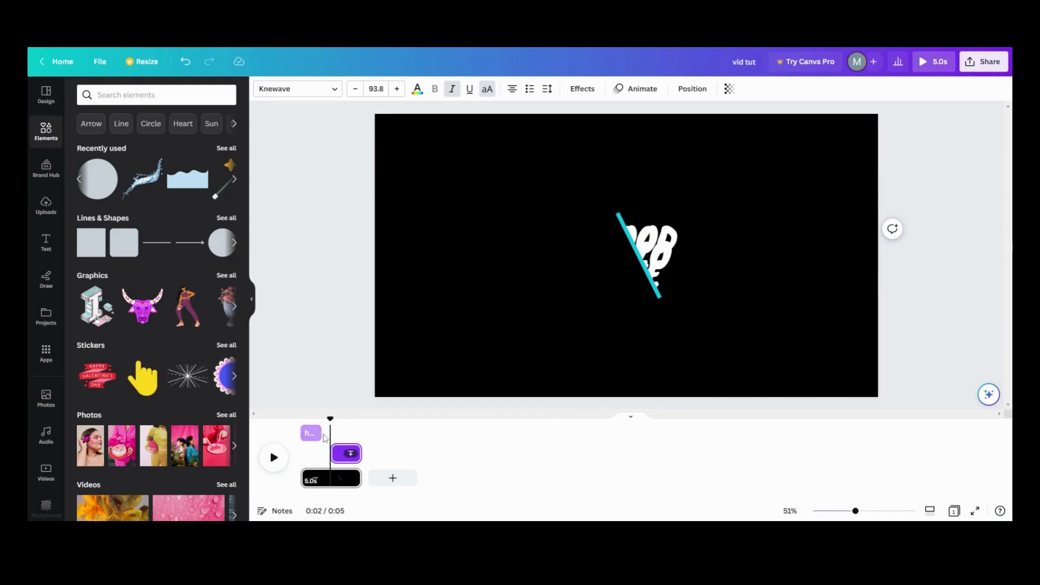
{"action": "left_click_drag", "start_coordinate": [324, 437], "coordinate": [329, 435]}
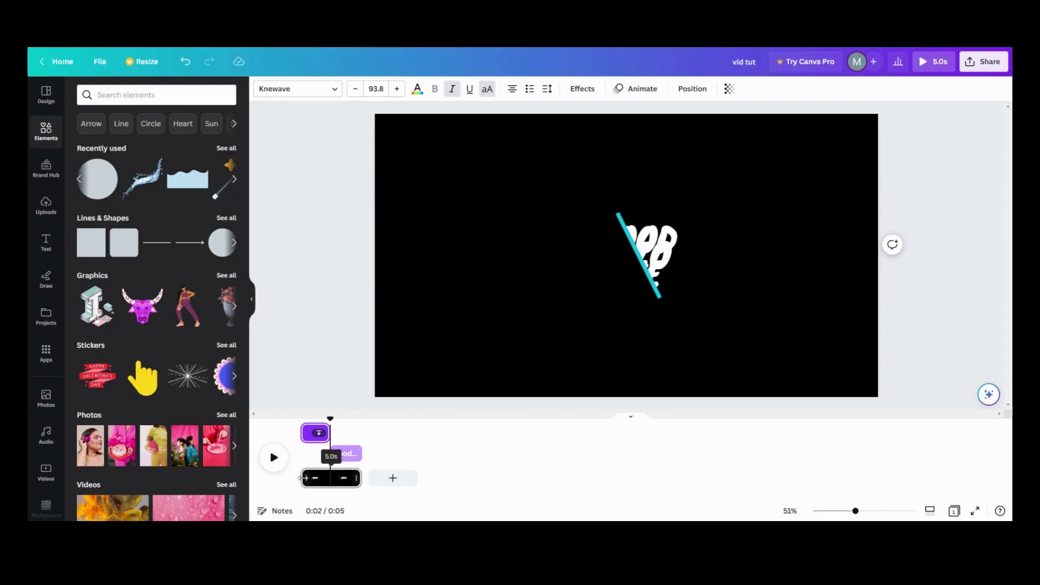
{"action": "left_click", "coordinate": [301, 478]}
{"action": "left_click", "coordinate": [283, 468]}
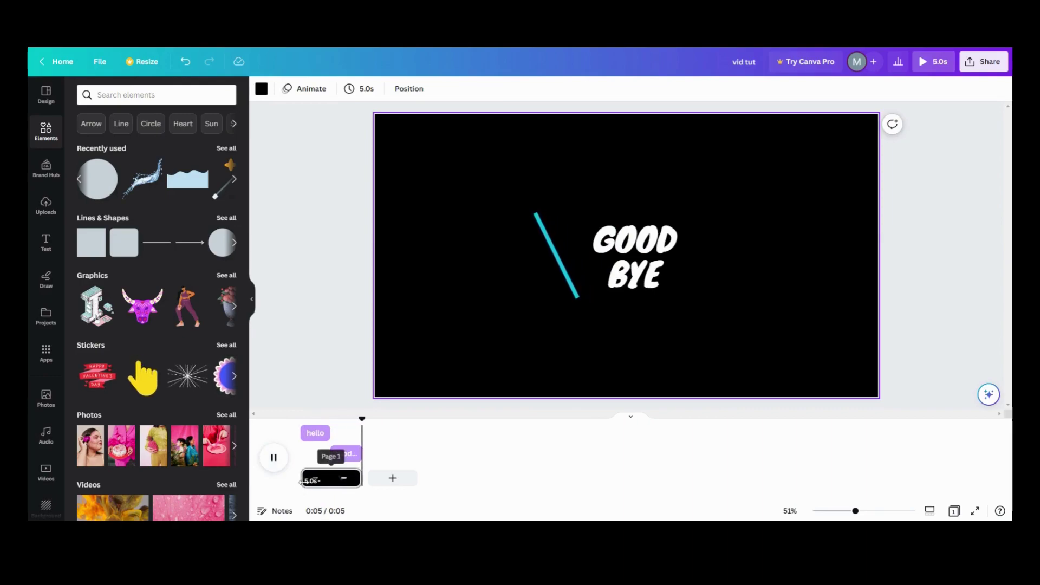
{"action": "left_click", "coordinate": [274, 457]}
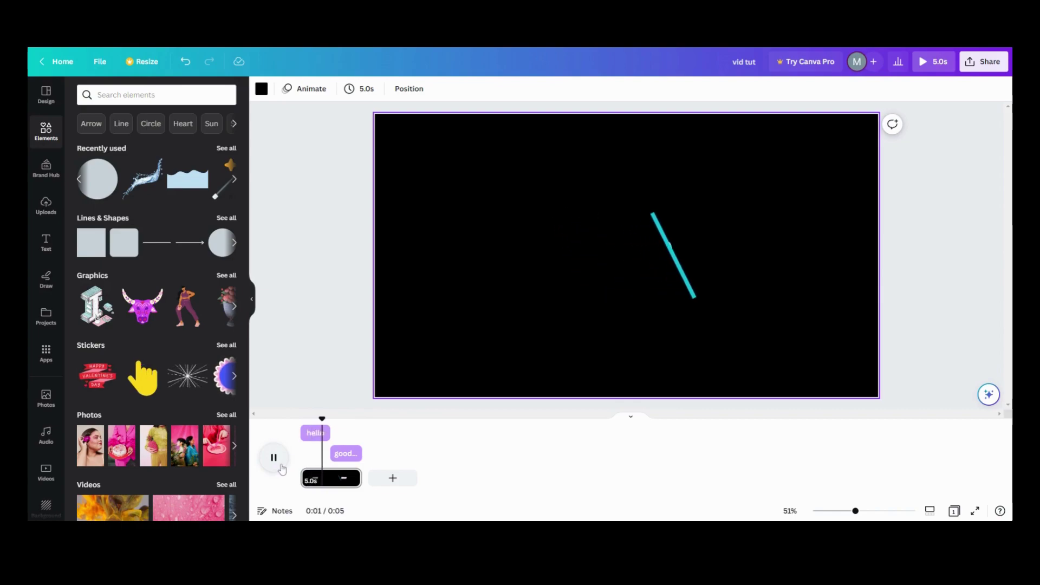
Trim HELLO's duration to 2.0 seconds and replay the preview several times.
{"action": "left_click", "coordinate": [326, 435]}
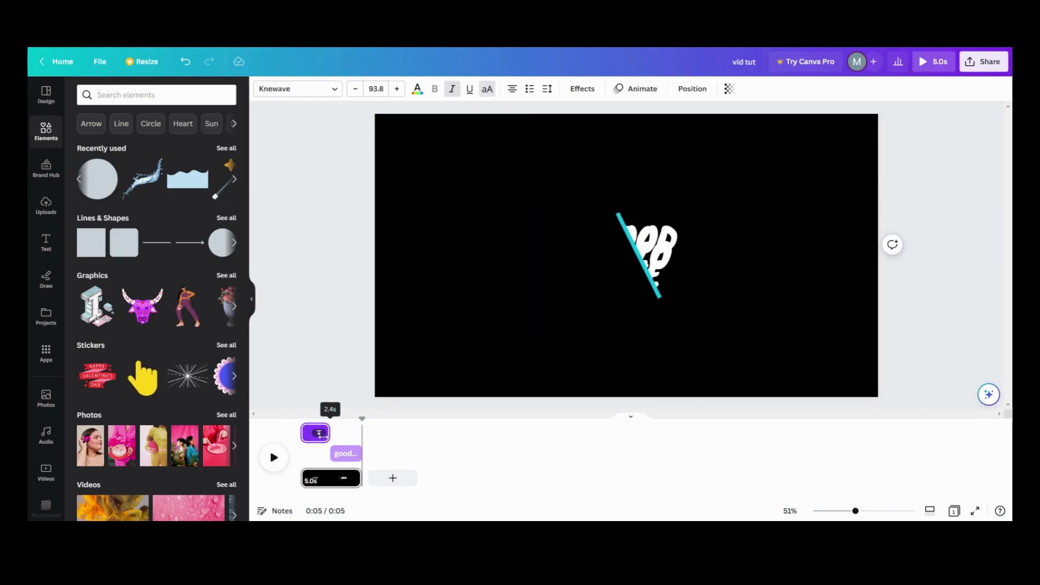
{"action": "left_click_drag", "start_coordinate": [325, 435], "coordinate": [327, 437]}
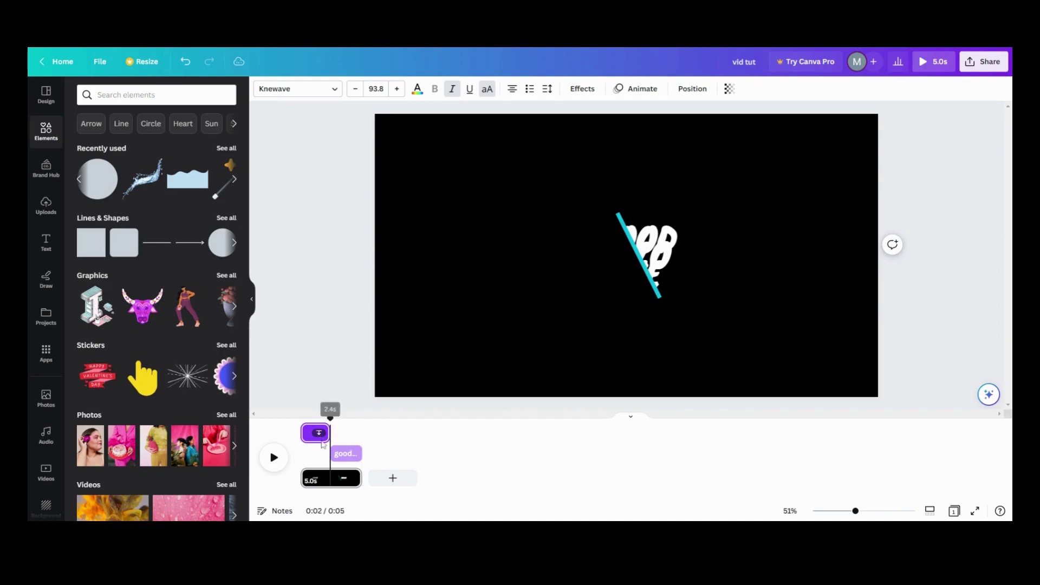
{"action": "left_click", "coordinate": [305, 480]}
{"action": "left_click", "coordinate": [279, 463]}
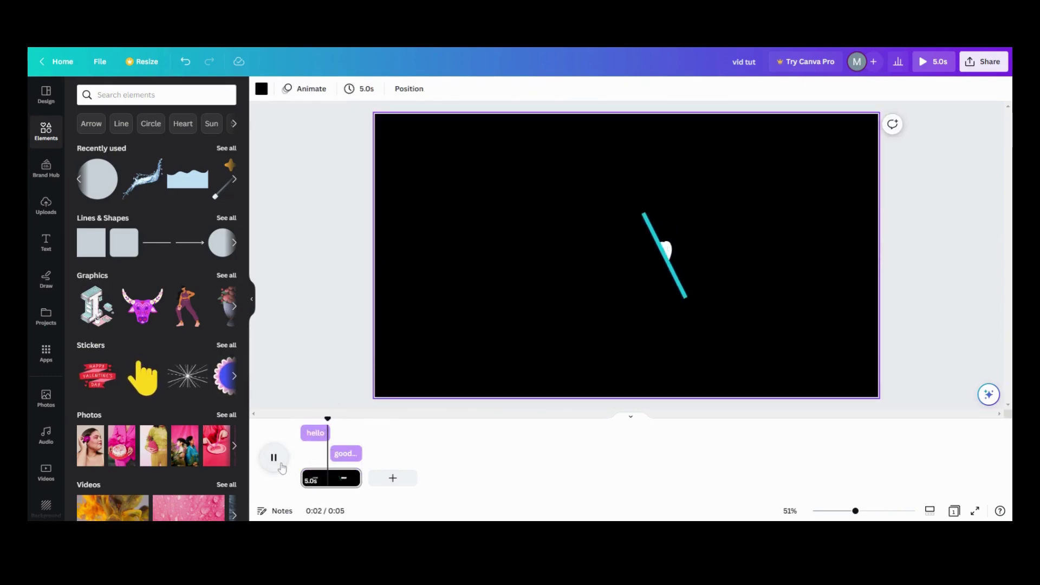
{"action": "left_click", "coordinate": [321, 435]}
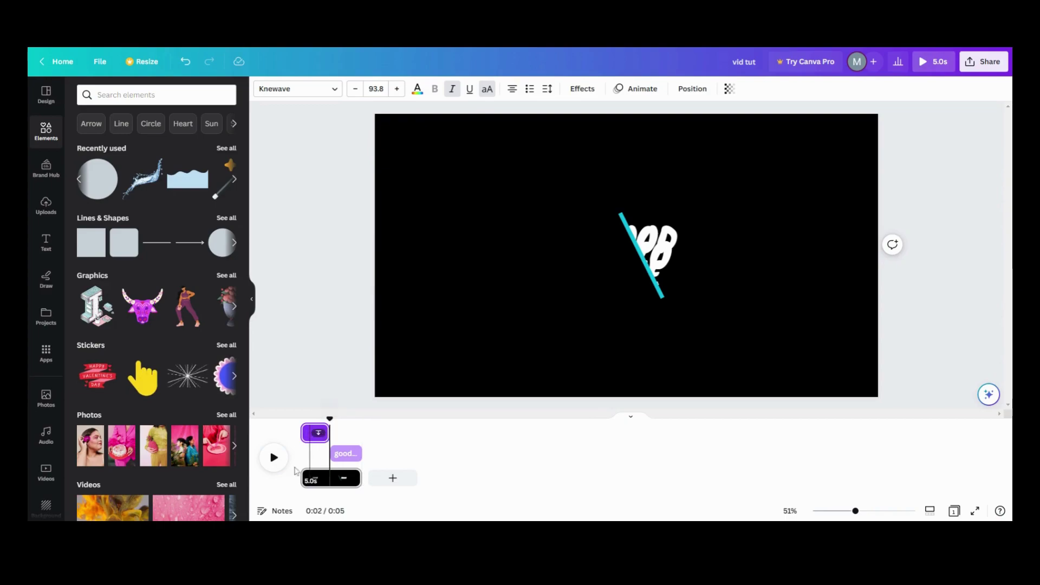
{"action": "left_click", "coordinate": [274, 458]}
{"action": "left_click", "coordinate": [274, 458]}
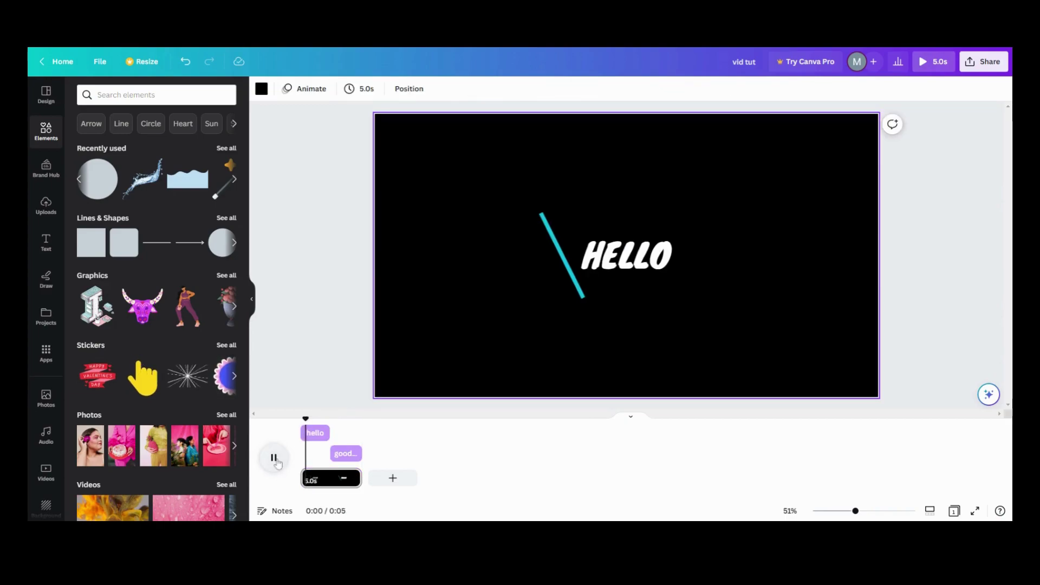
{"action": "left_click", "coordinate": [326, 436]}
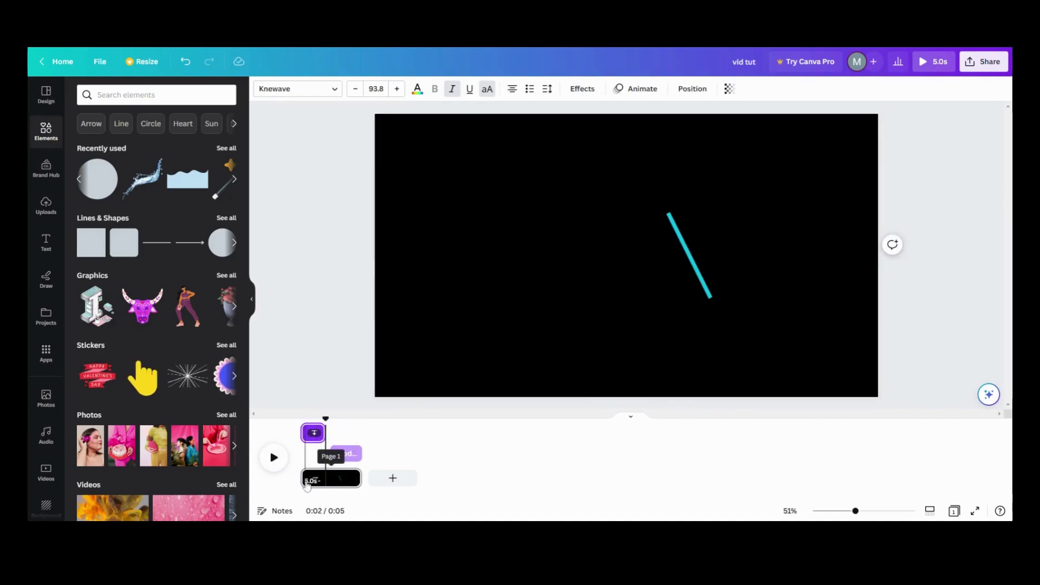
{"action": "left_click", "coordinate": [273, 457]}
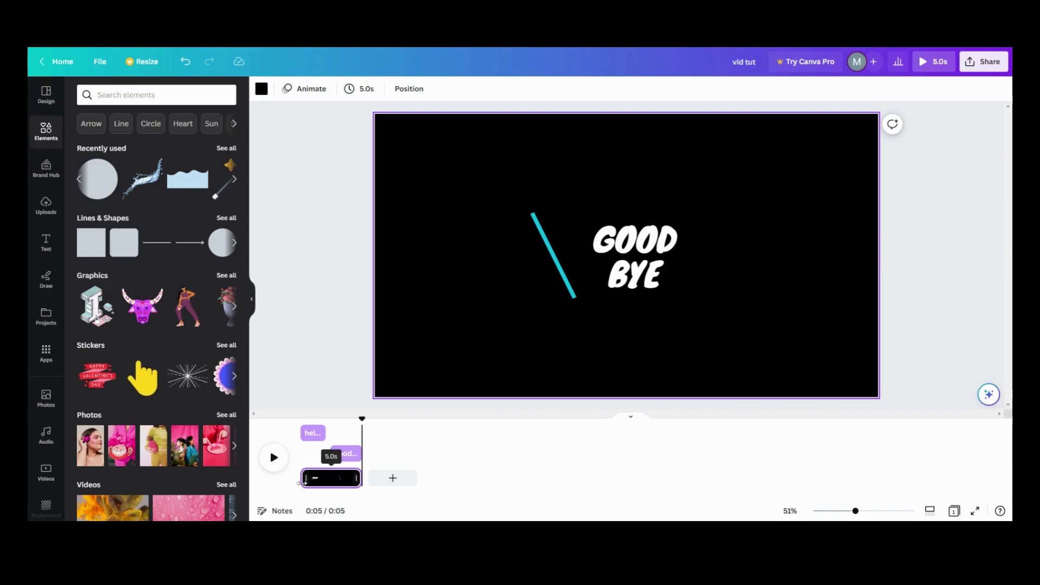
Extend GOOD BYE's timing bar leftward so it lasts 2.9 seconds, previewing before and after.
{"action": "left_click", "coordinate": [300, 484]}
{"action": "left_click", "coordinate": [274, 461]}
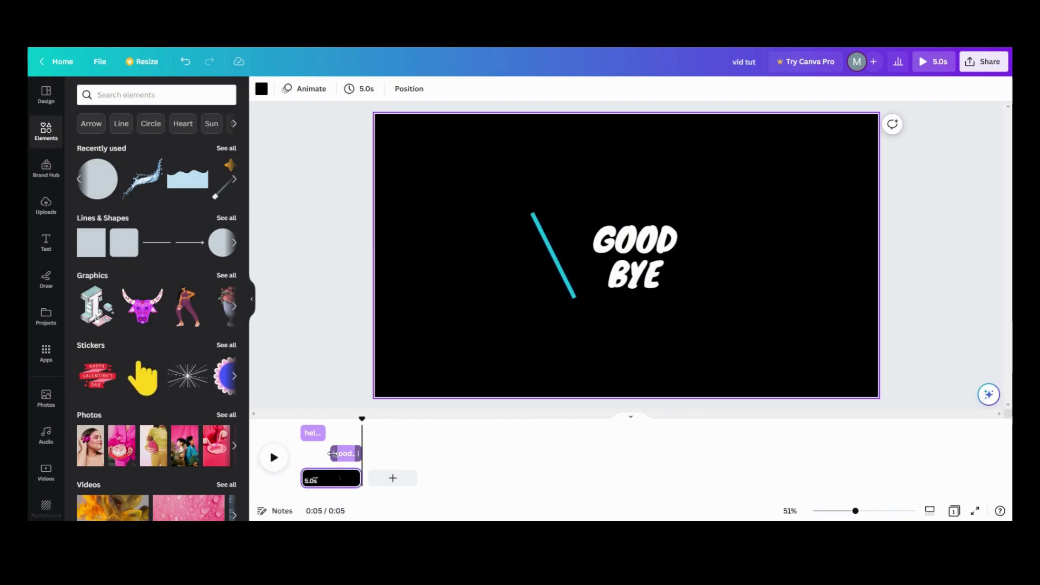
{"action": "left_click_drag", "start_coordinate": [333, 453], "coordinate": [325, 459]}
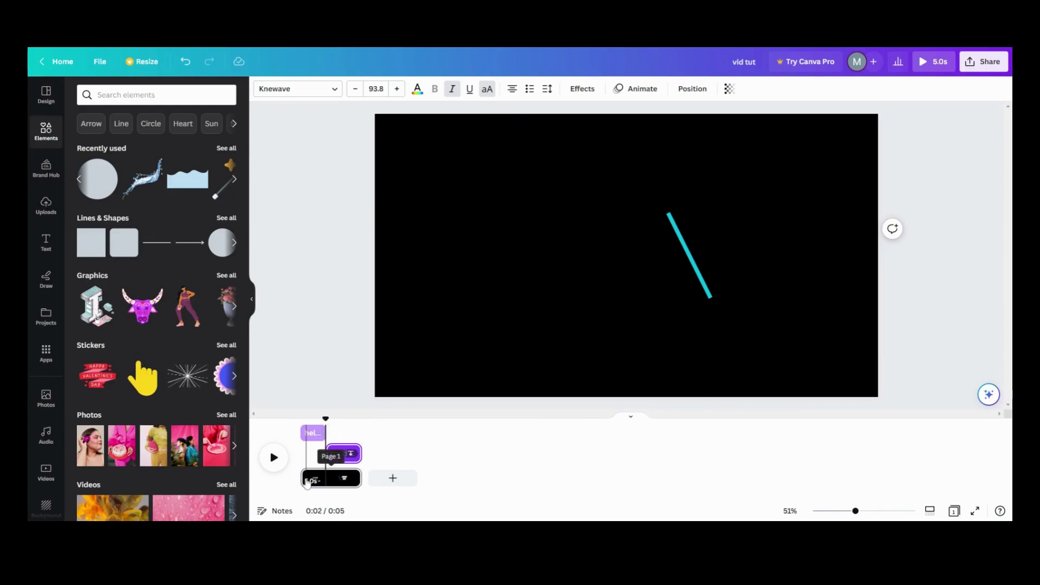
{"action": "left_click", "coordinate": [304, 479]}
{"action": "left_click", "coordinate": [274, 458]}
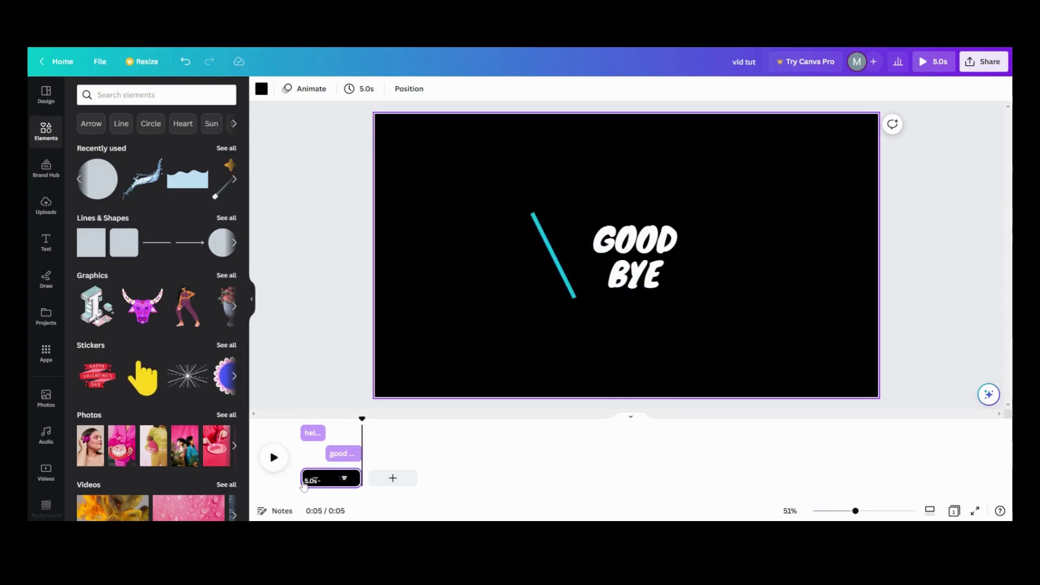
{"action": "left_click", "coordinate": [276, 468]}
Nudge the animated line group slightly down on the slide and preview the animation.
{"action": "left_click", "coordinate": [524, 270]}
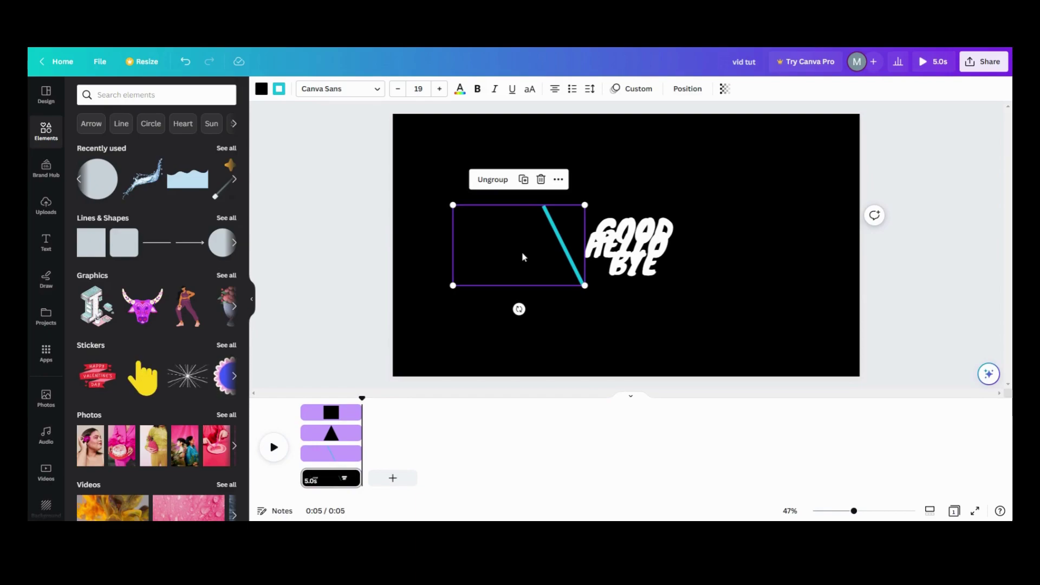
{"action": "left_click_drag", "start_coordinate": [522, 252], "coordinate": [523, 257]}
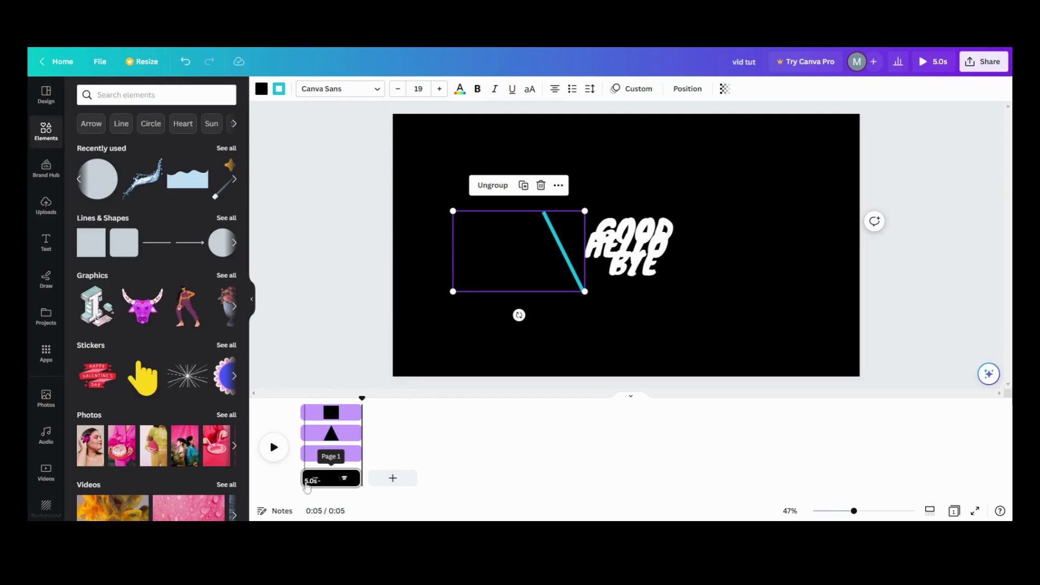
{"action": "left_click", "coordinate": [275, 451]}
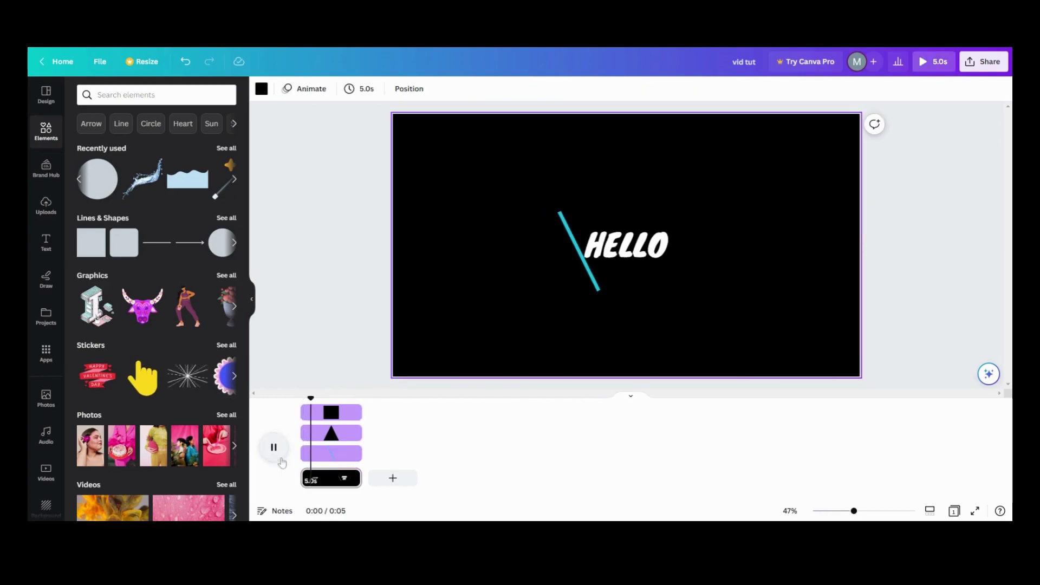